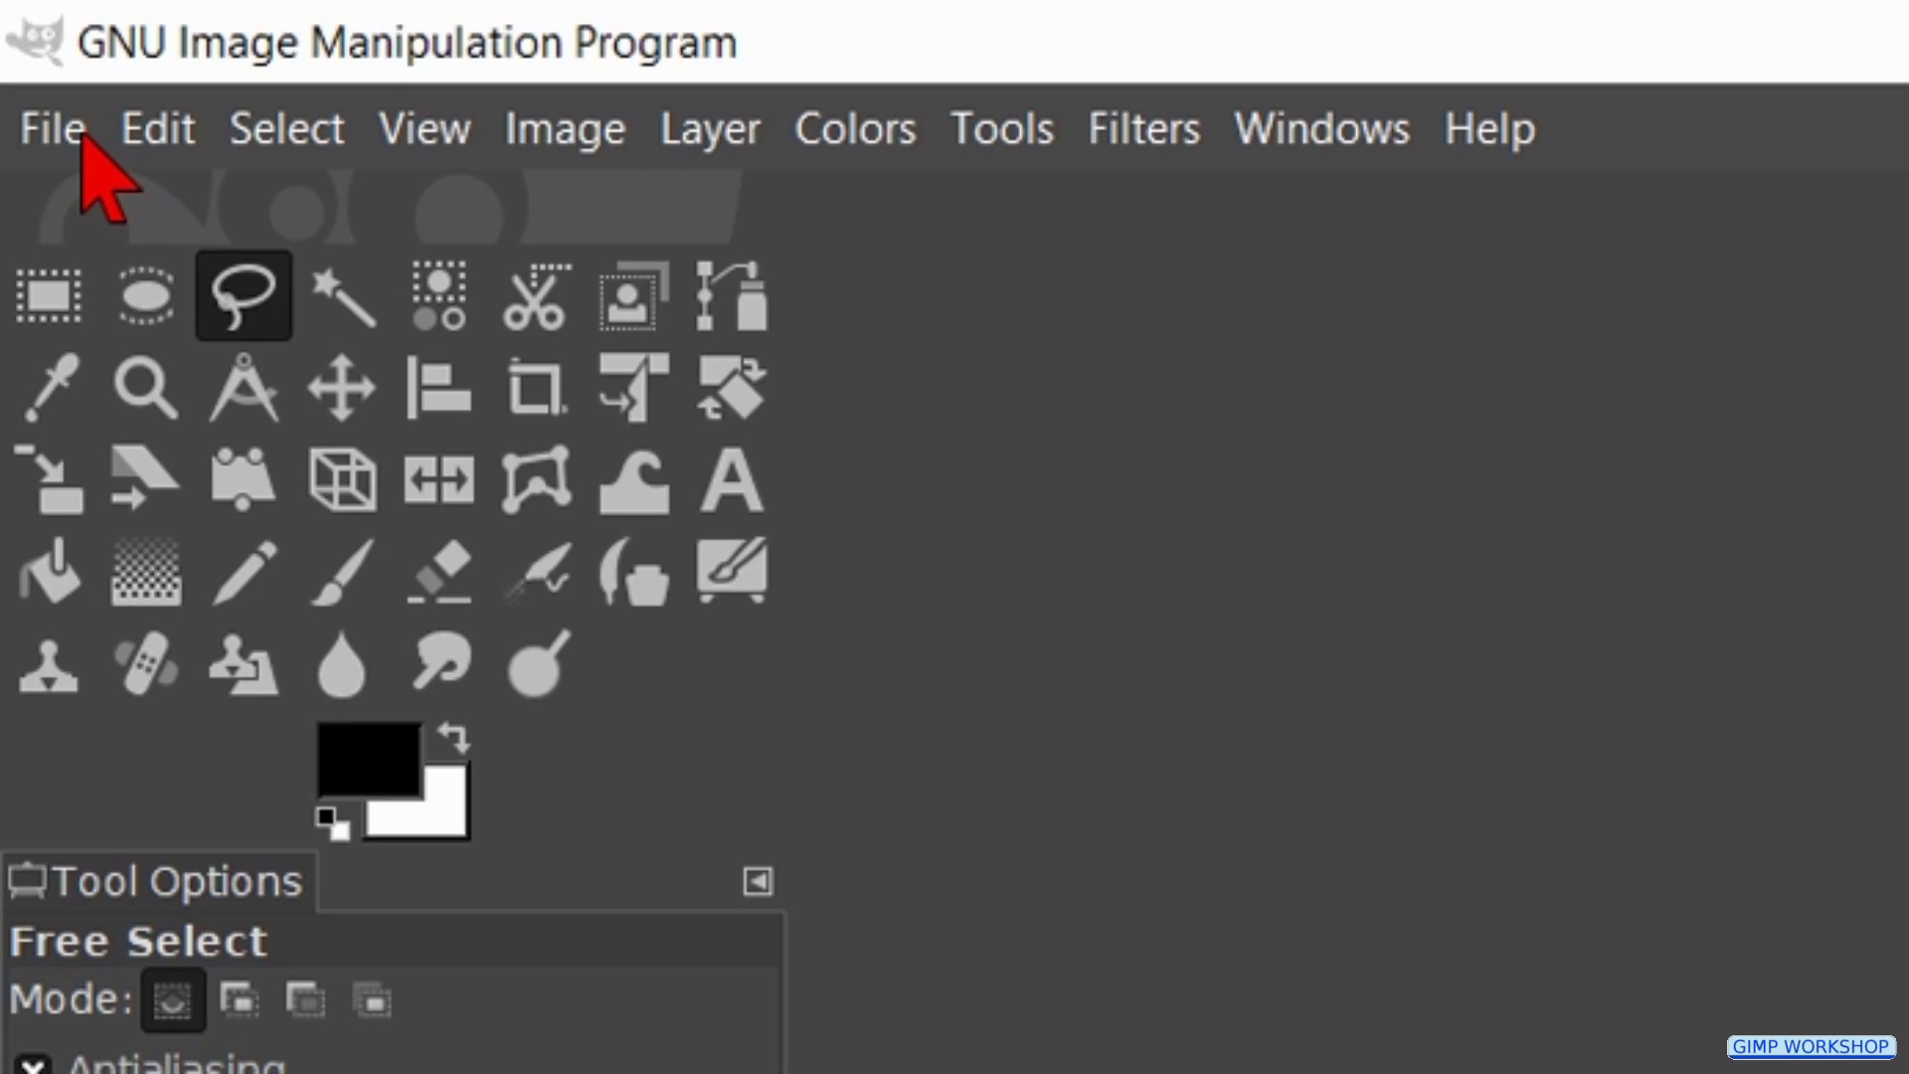
# Open 01 girls.jpg, 02 bokeh.jpg and 03 bokeh.jpg from the bokeh tutorial folder as layers of one image.
pyautogui.click(83, 134)
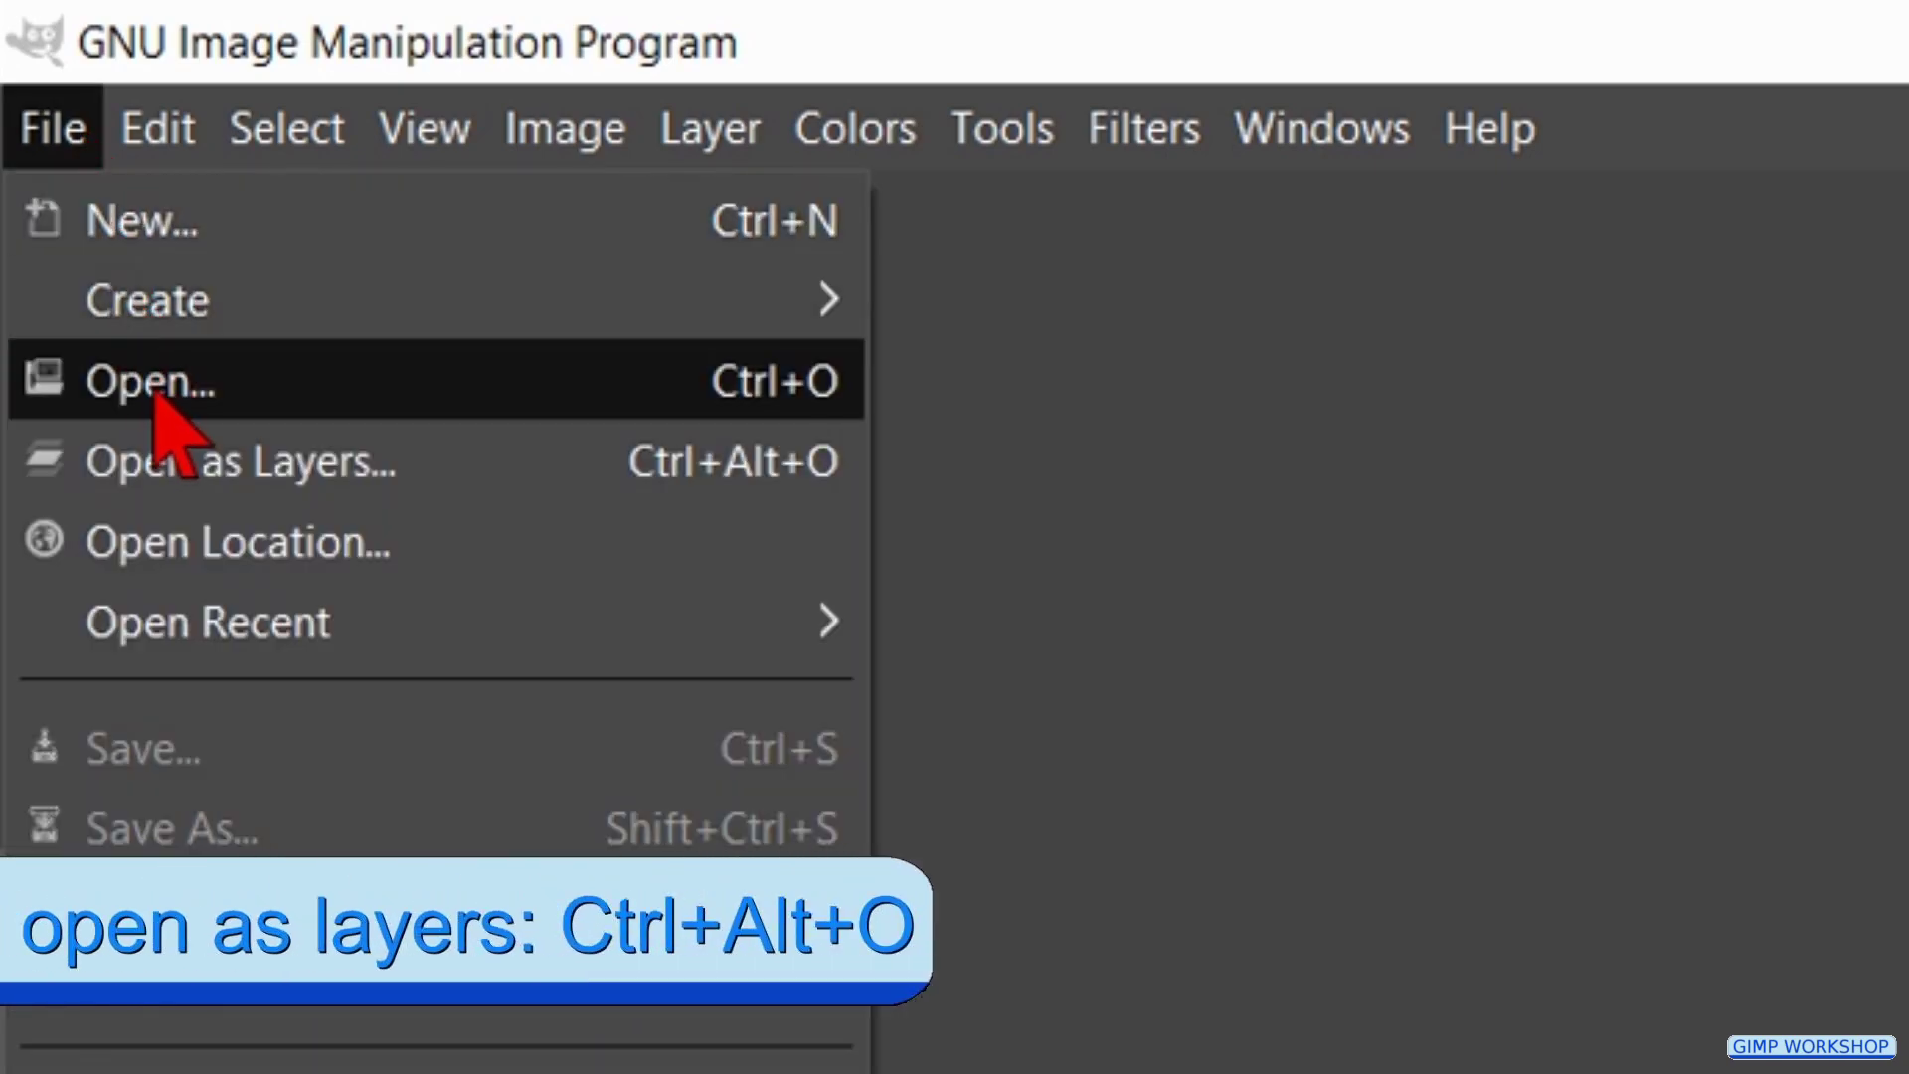
pyautogui.click(62, 461)
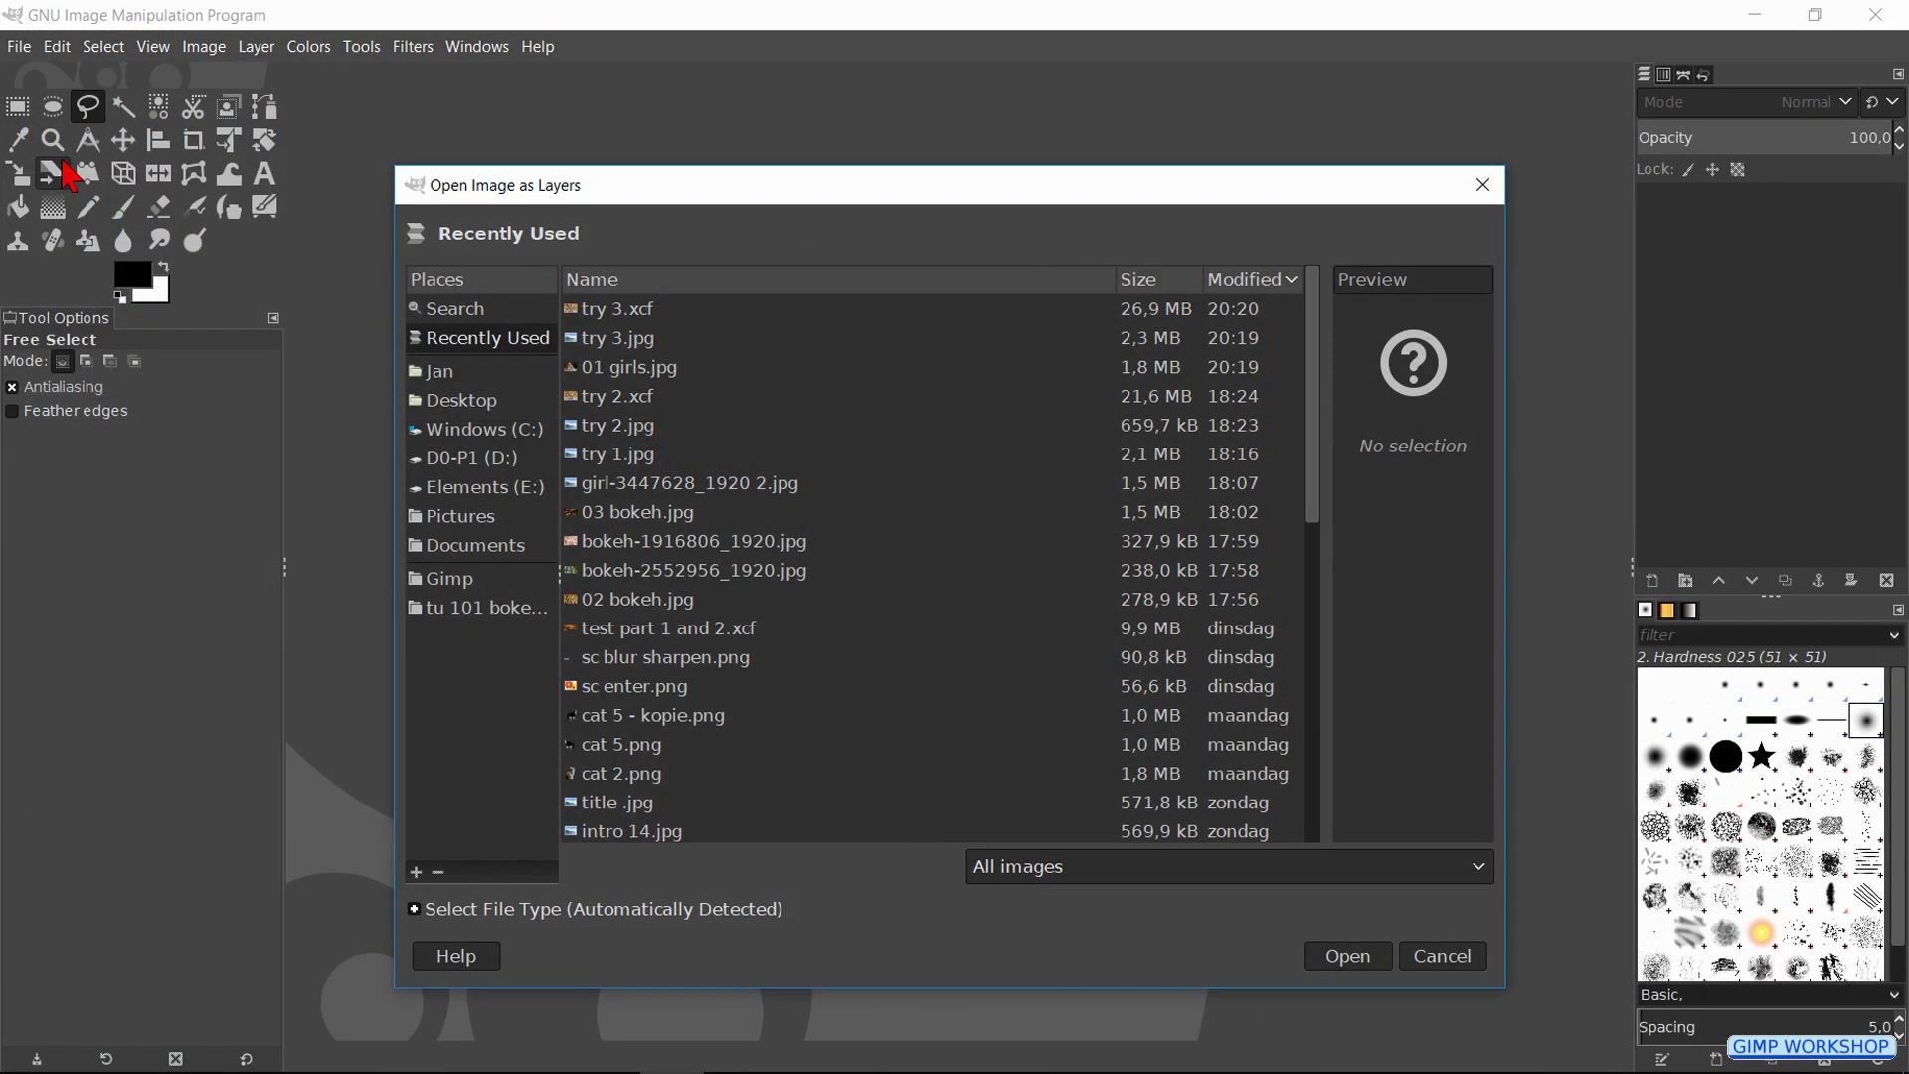
pyautogui.click(512, 608)
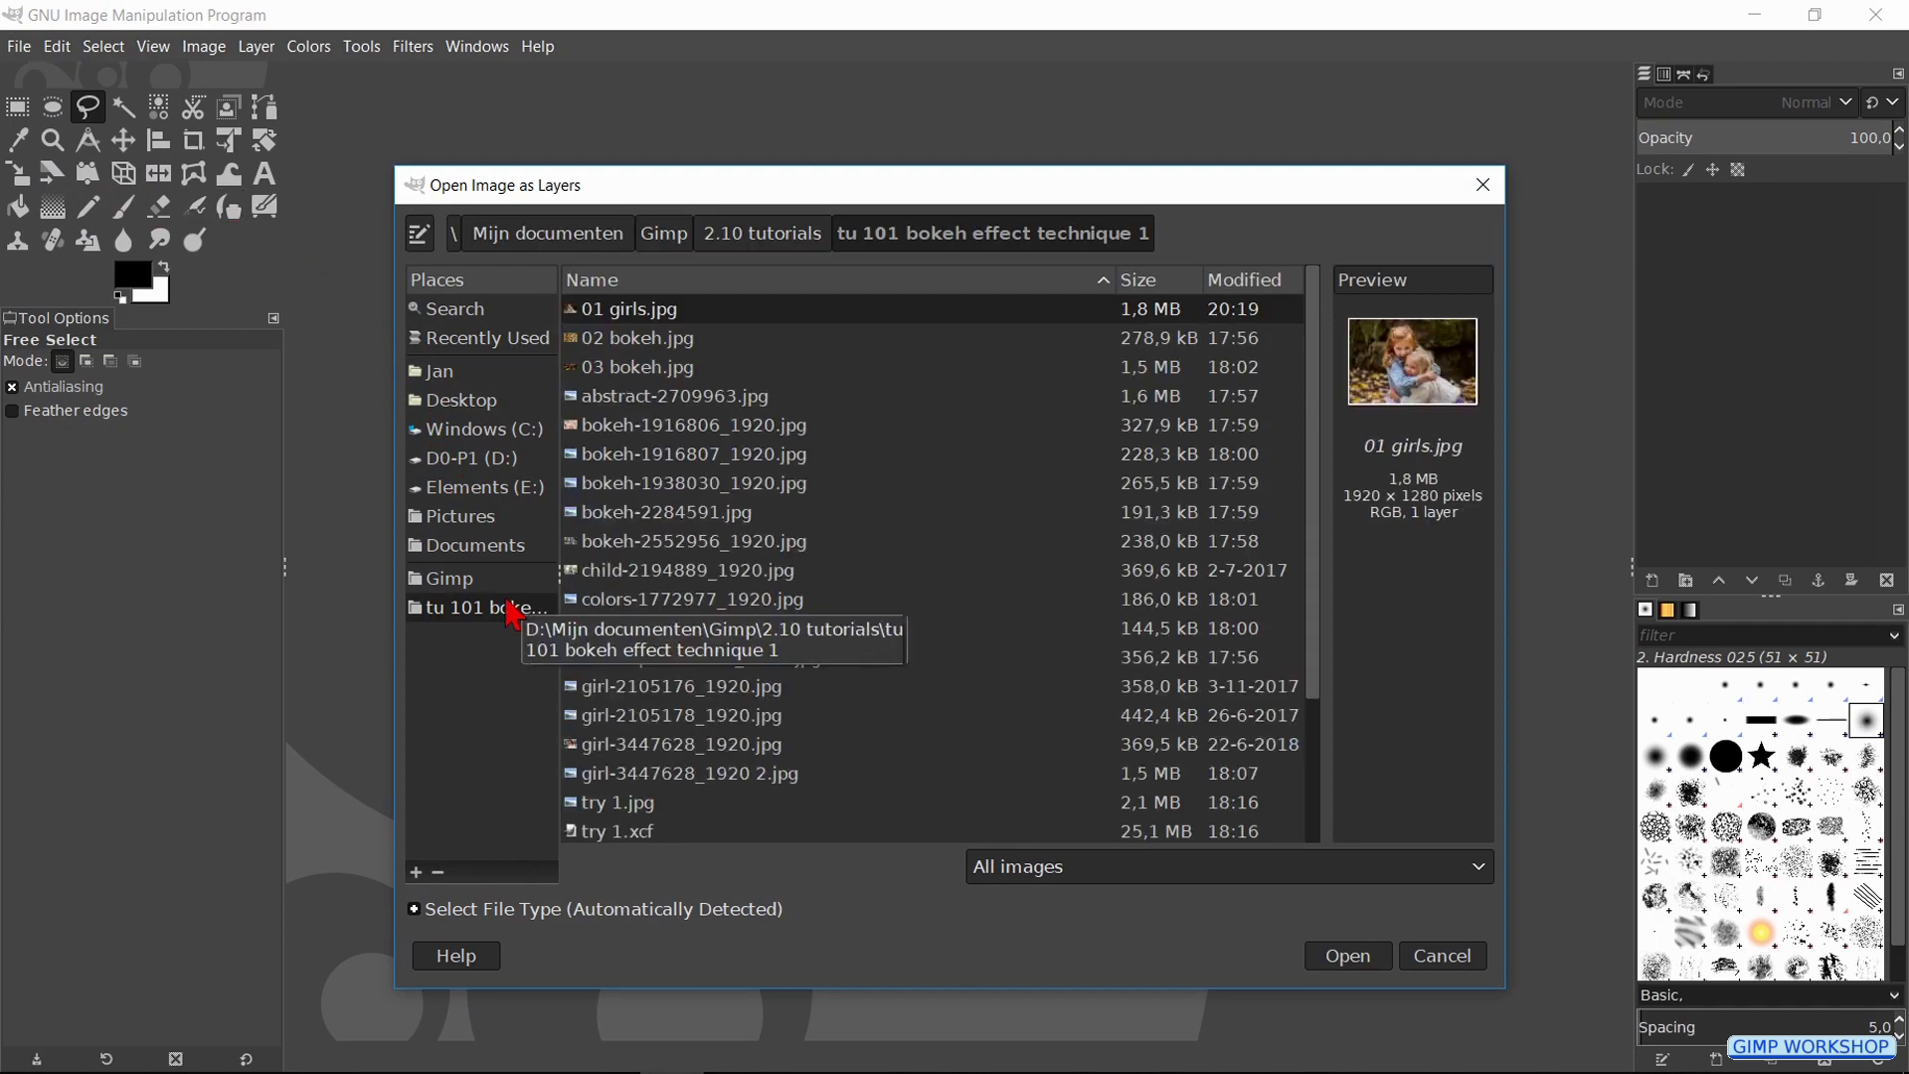
pyautogui.keyDown('shift'); pyautogui.click(625, 368); pyautogui.keyUp('shift')
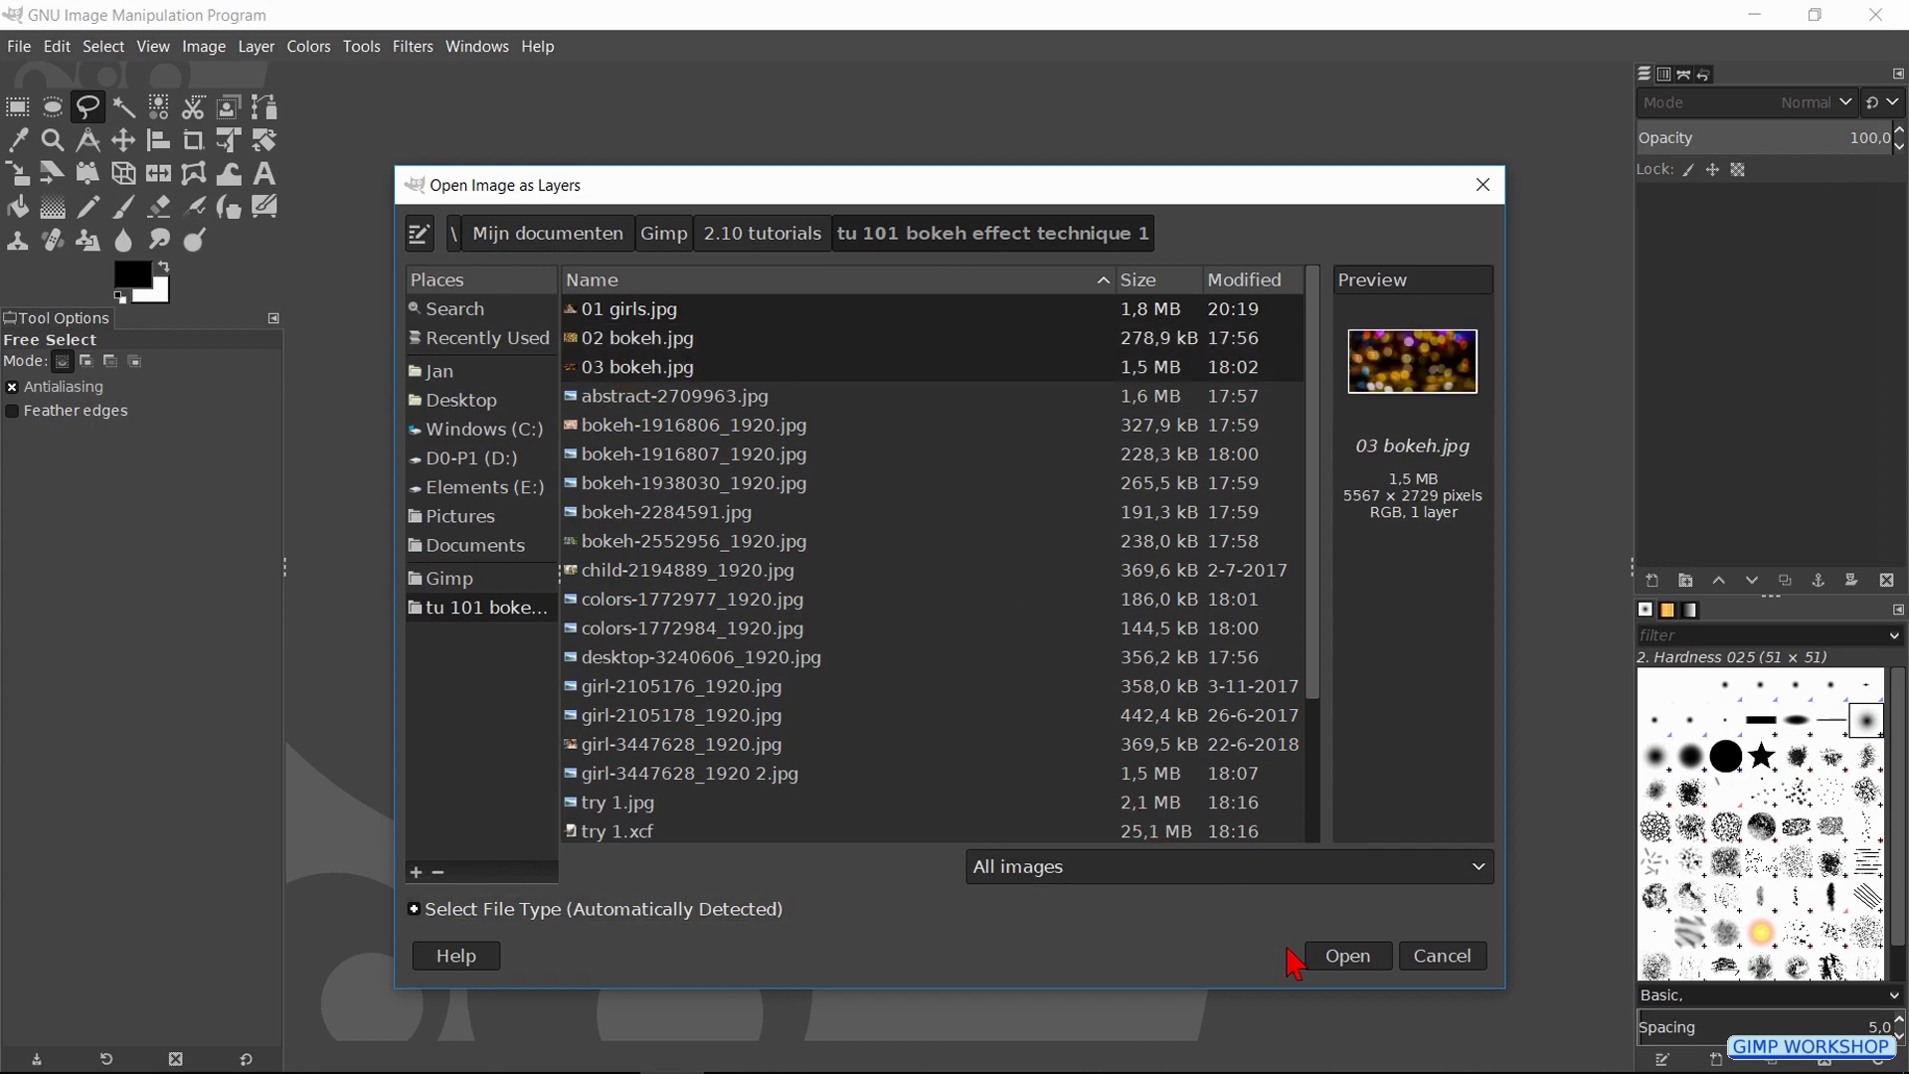
pyautogui.click(1337, 960)
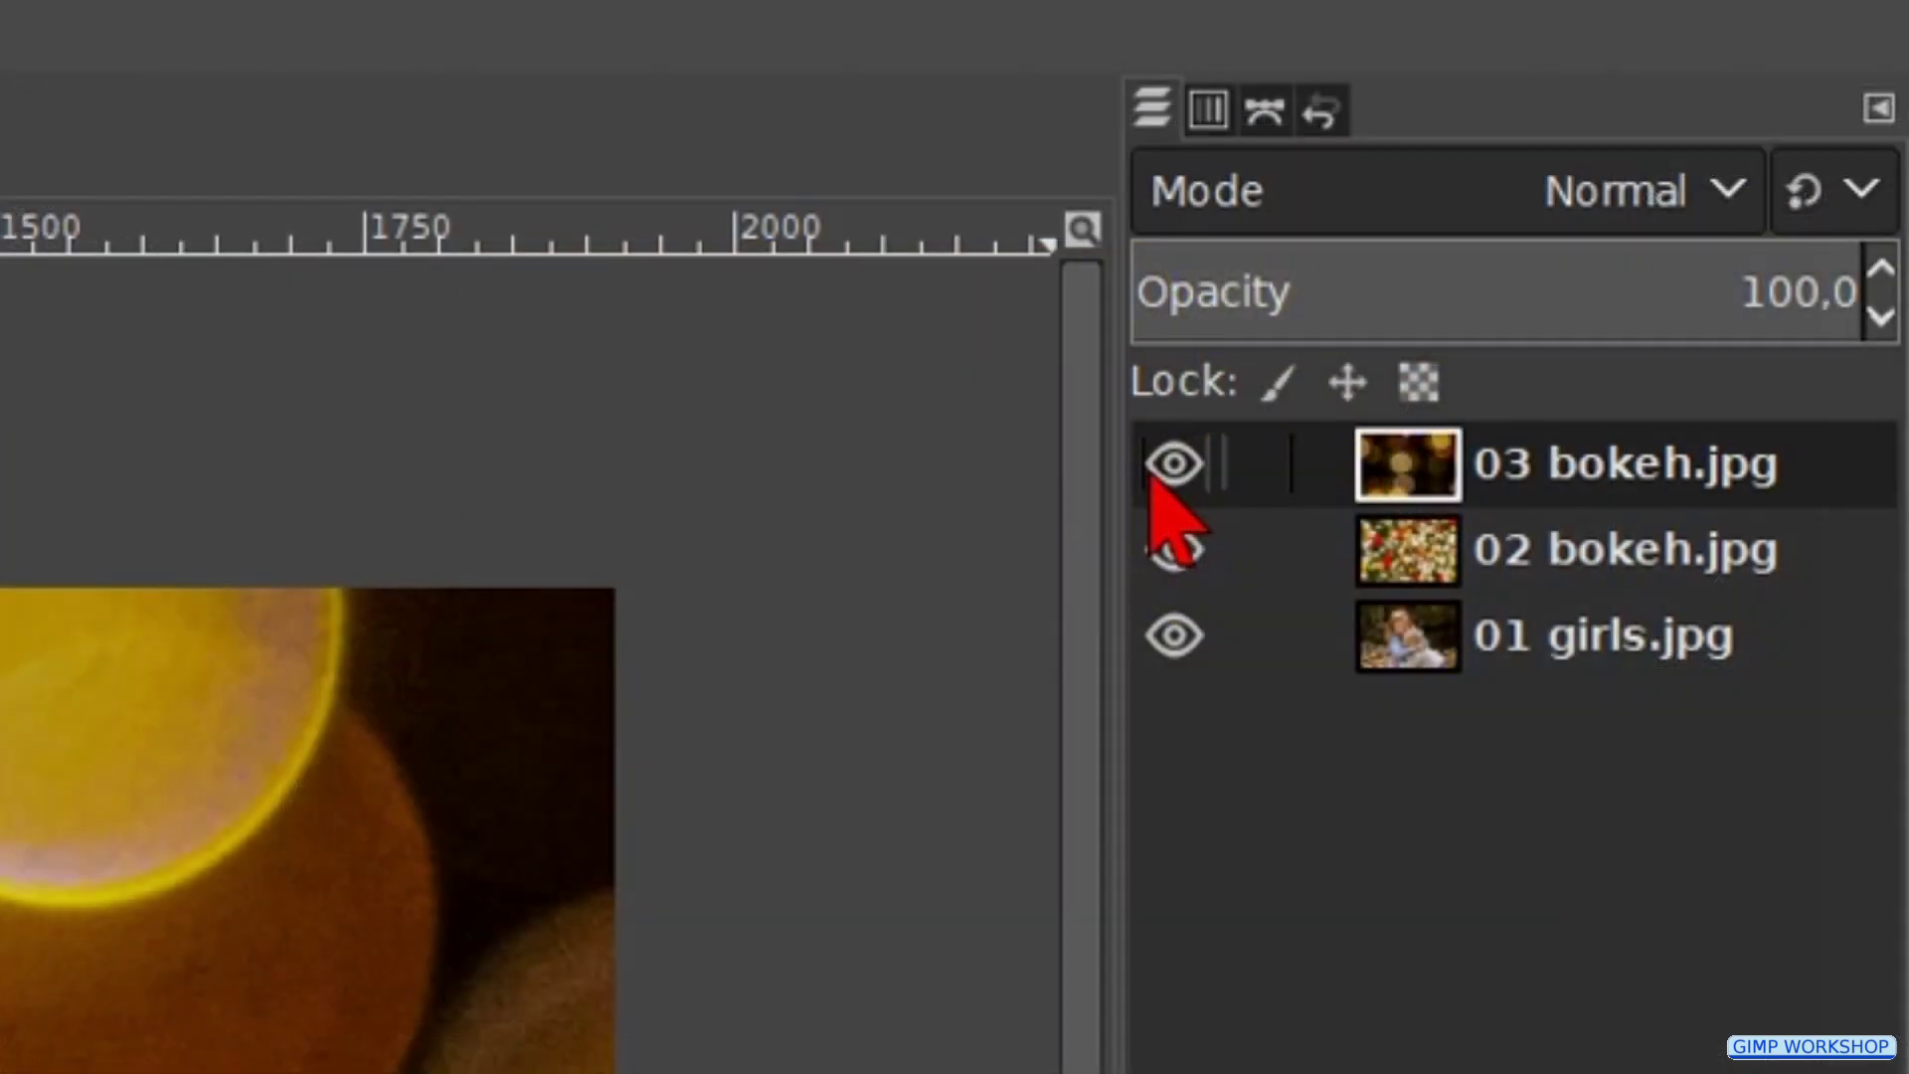
# Hide the 03 bokeh.jpg layer and select 02 bokeh.jpg.
pyautogui.click(1173, 464)
pyautogui.click(1161, 469)
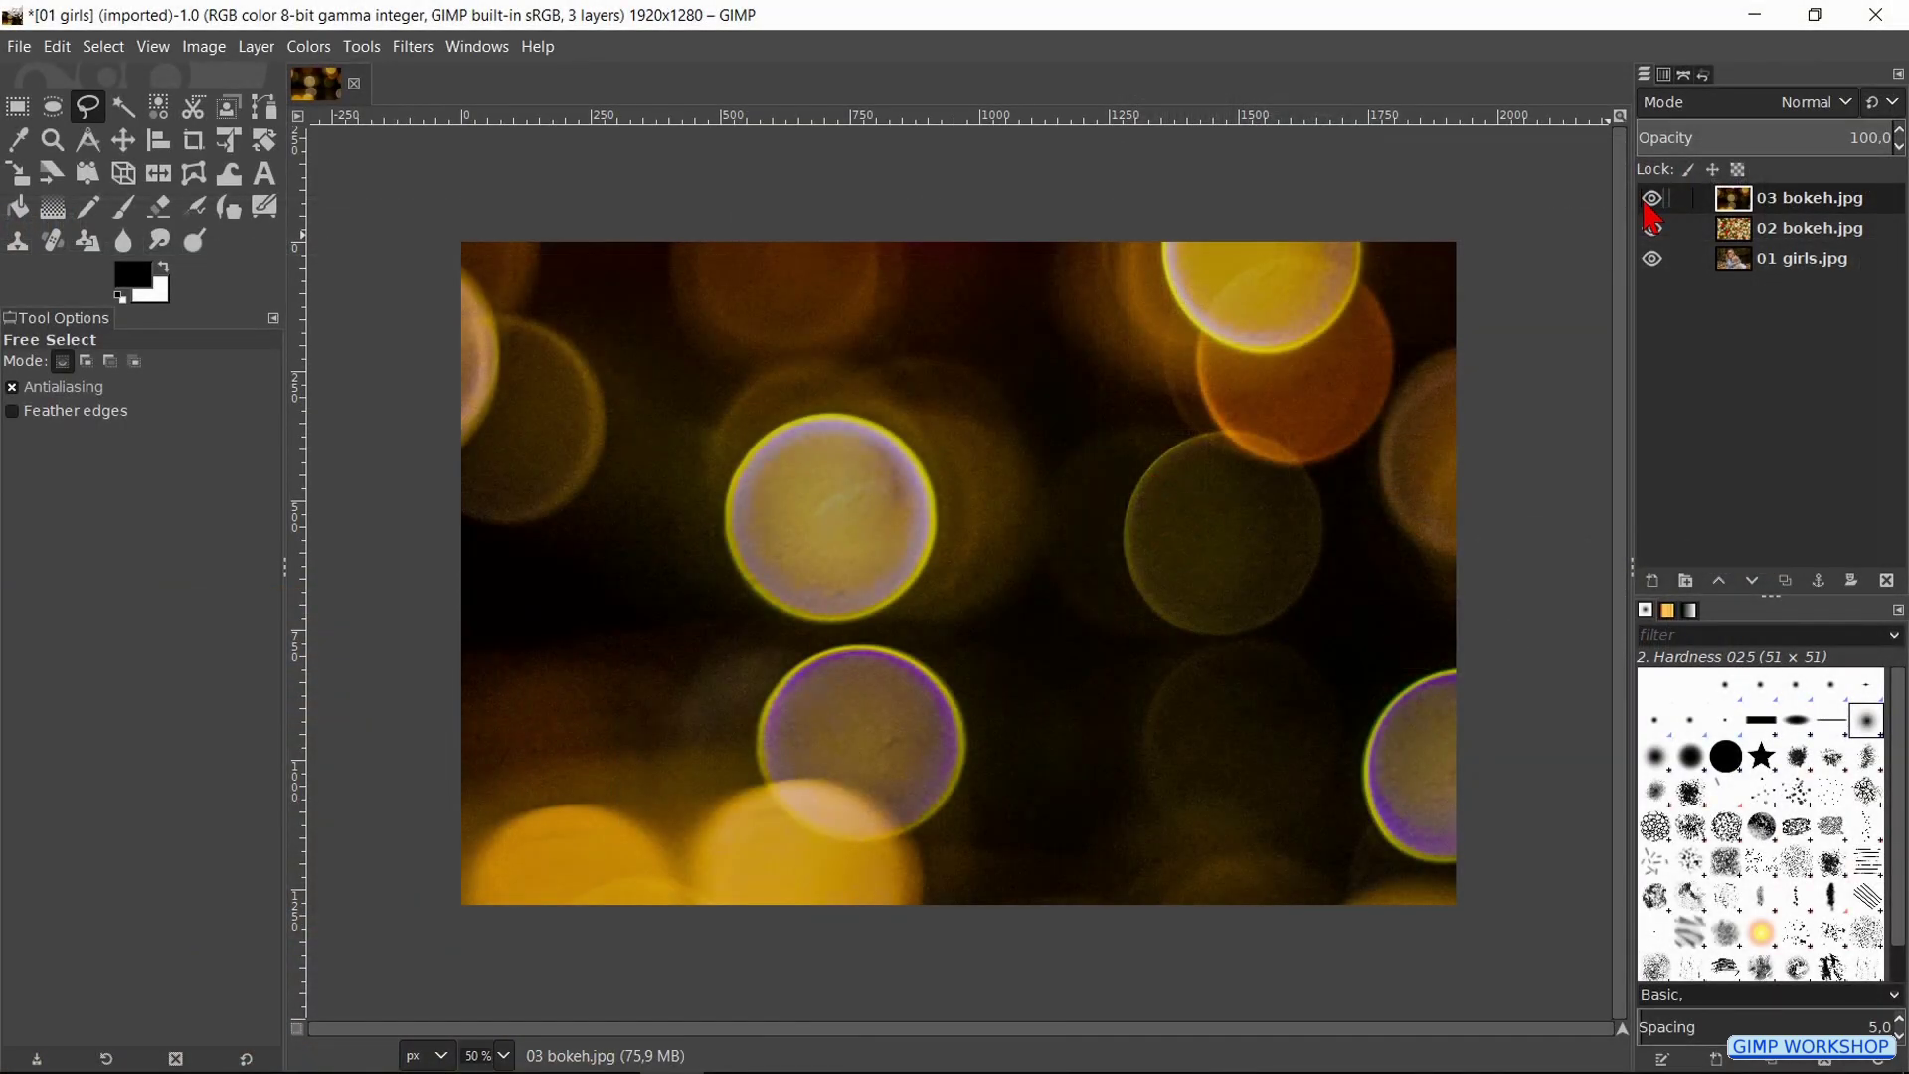
pyautogui.click(1651, 200)
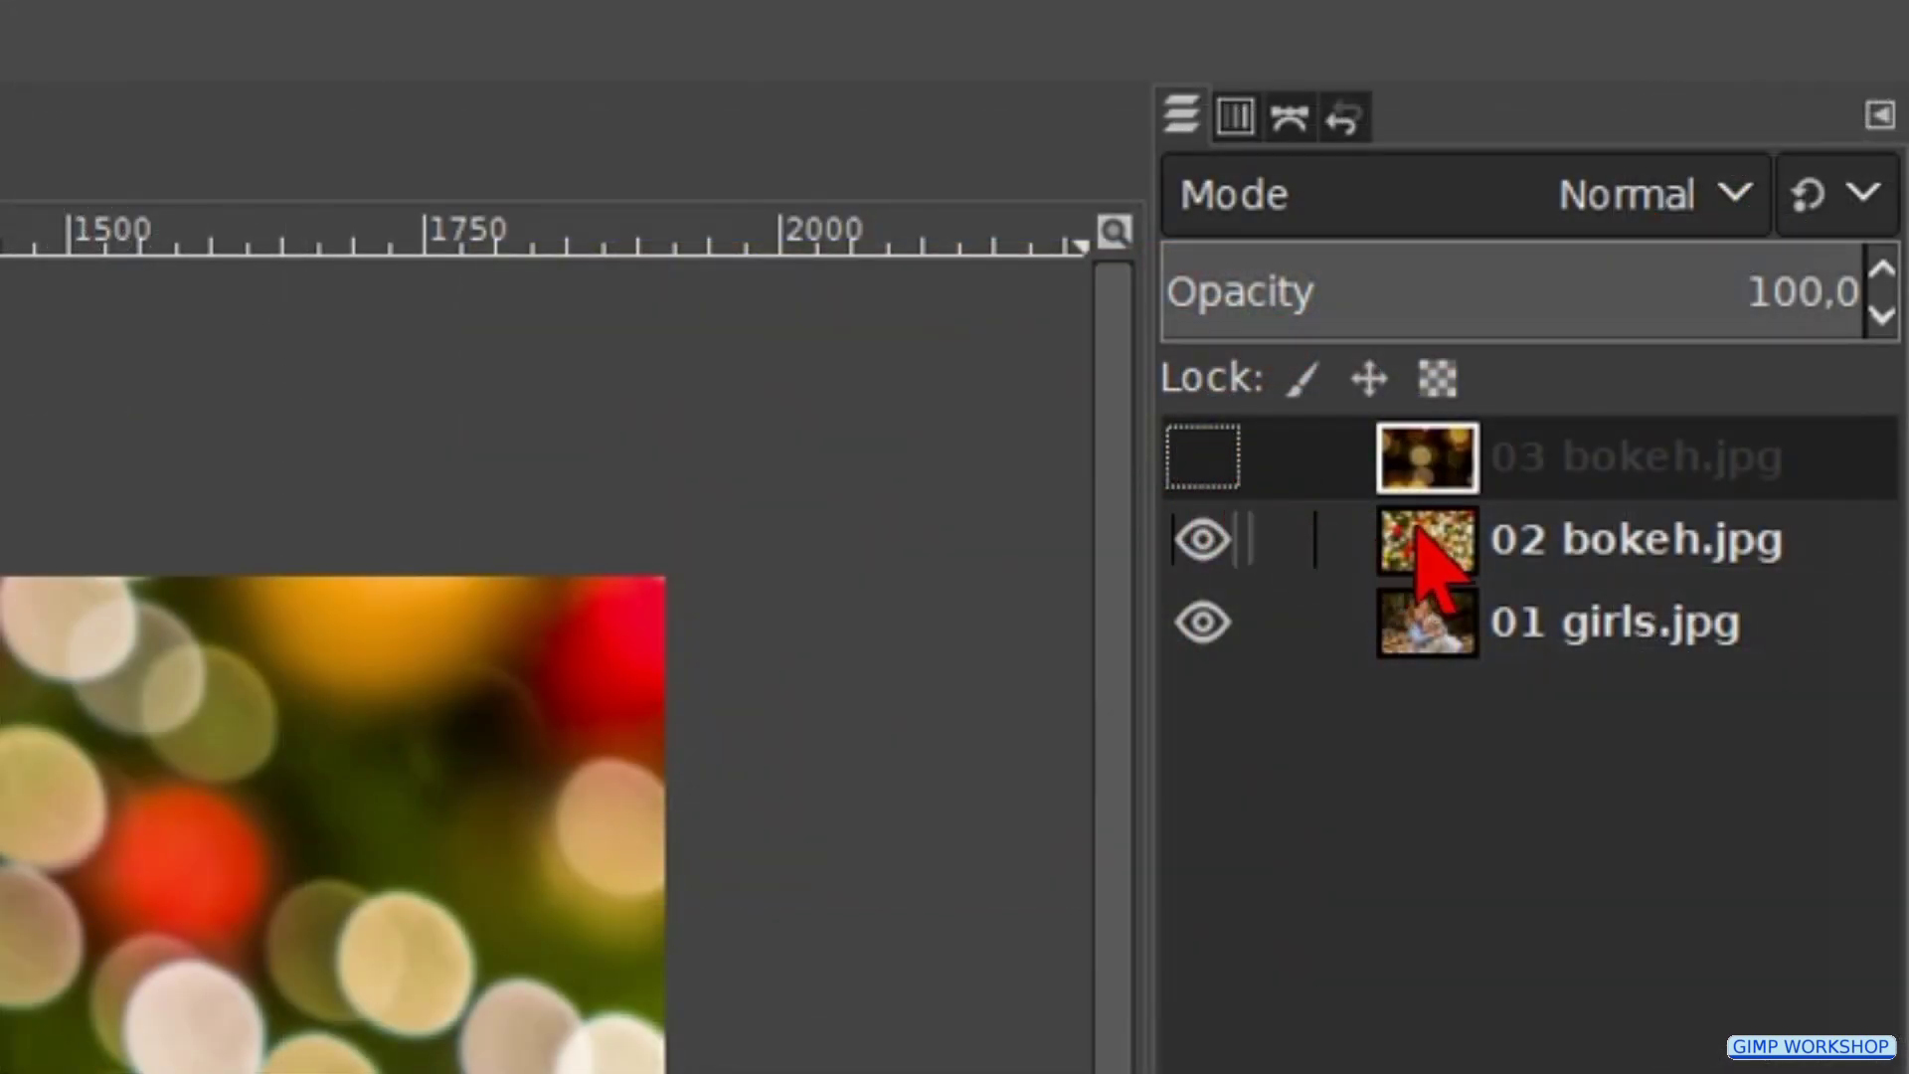
pyautogui.click(1420, 536)
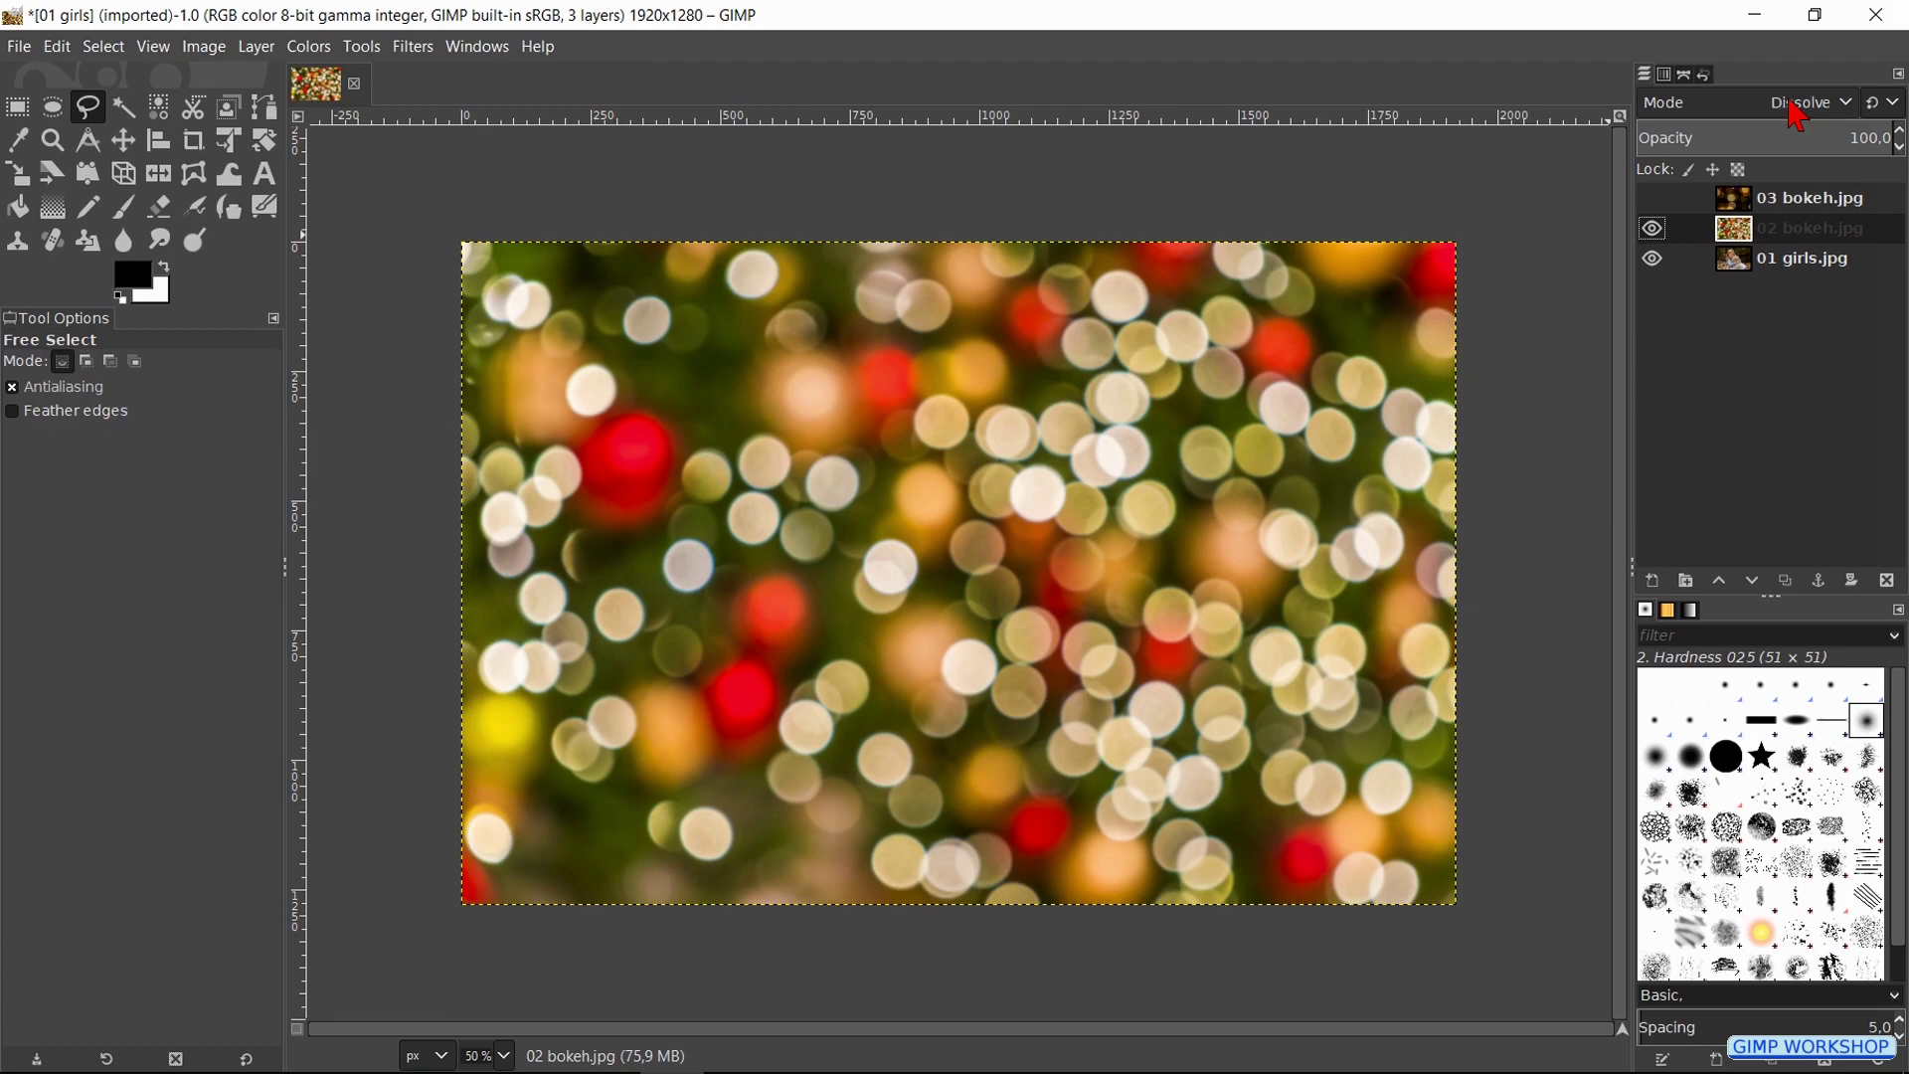
# Set the 02 bokeh.jpg layer mode to Lighten only.
pyautogui.scroll(-1, 1798, 116)
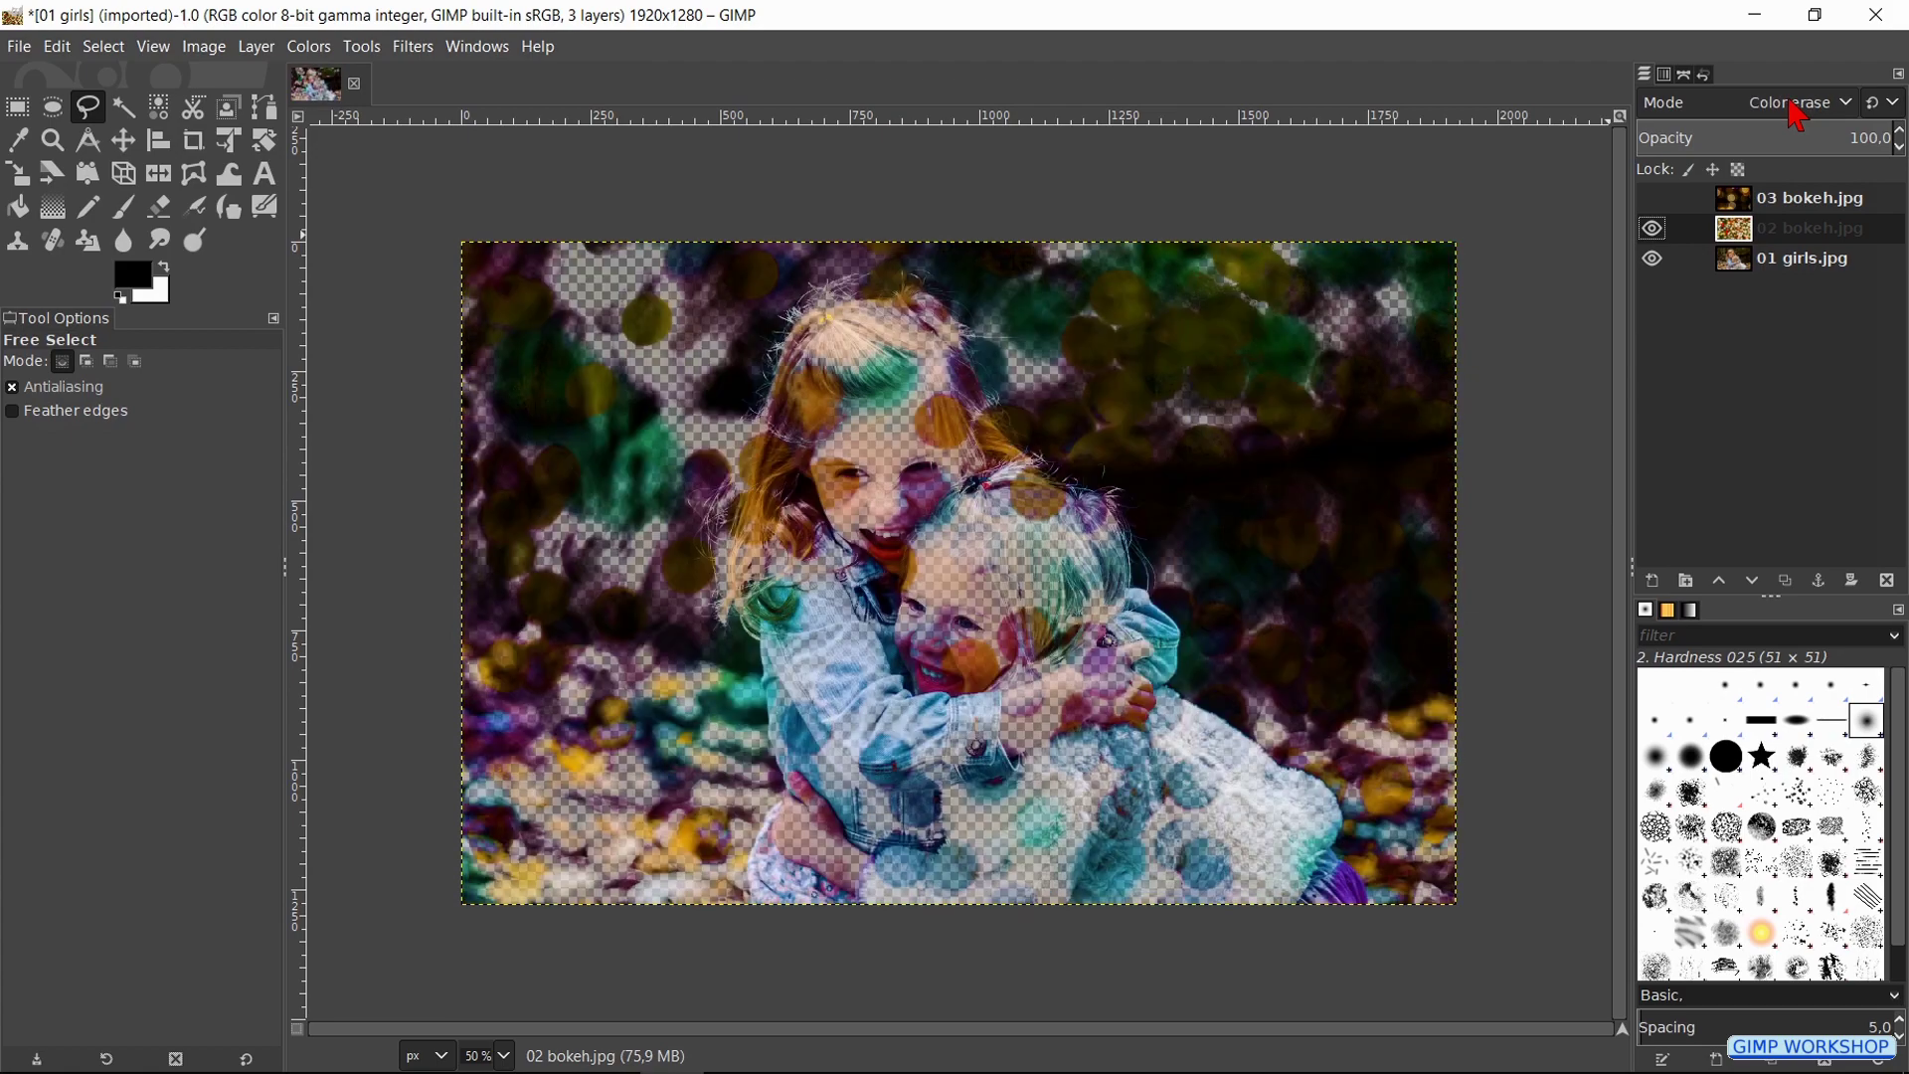
pyautogui.scroll(-1, 1798, 117)
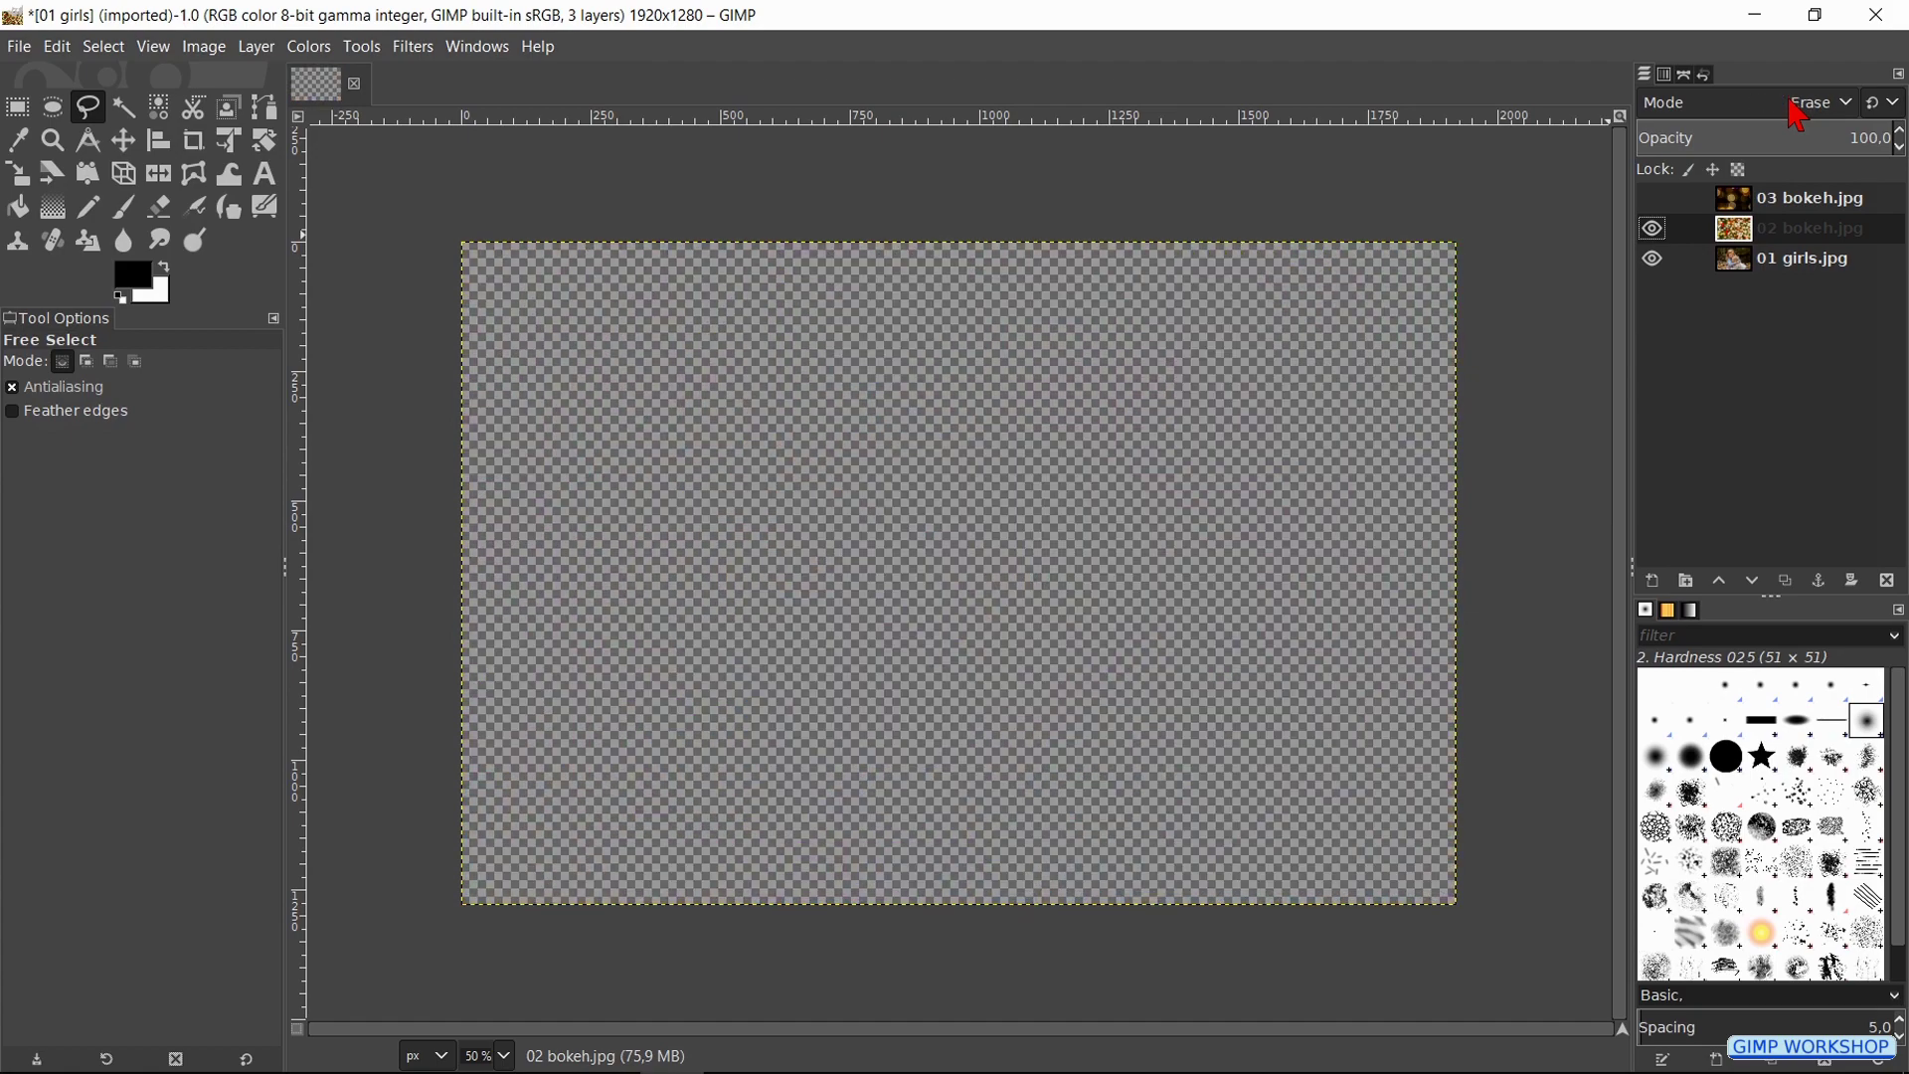
pyautogui.scroll(-2, 1798, 116)
pyautogui.scroll(-1, 1798, 116)
pyautogui.scroll(-2, 1798, 117)
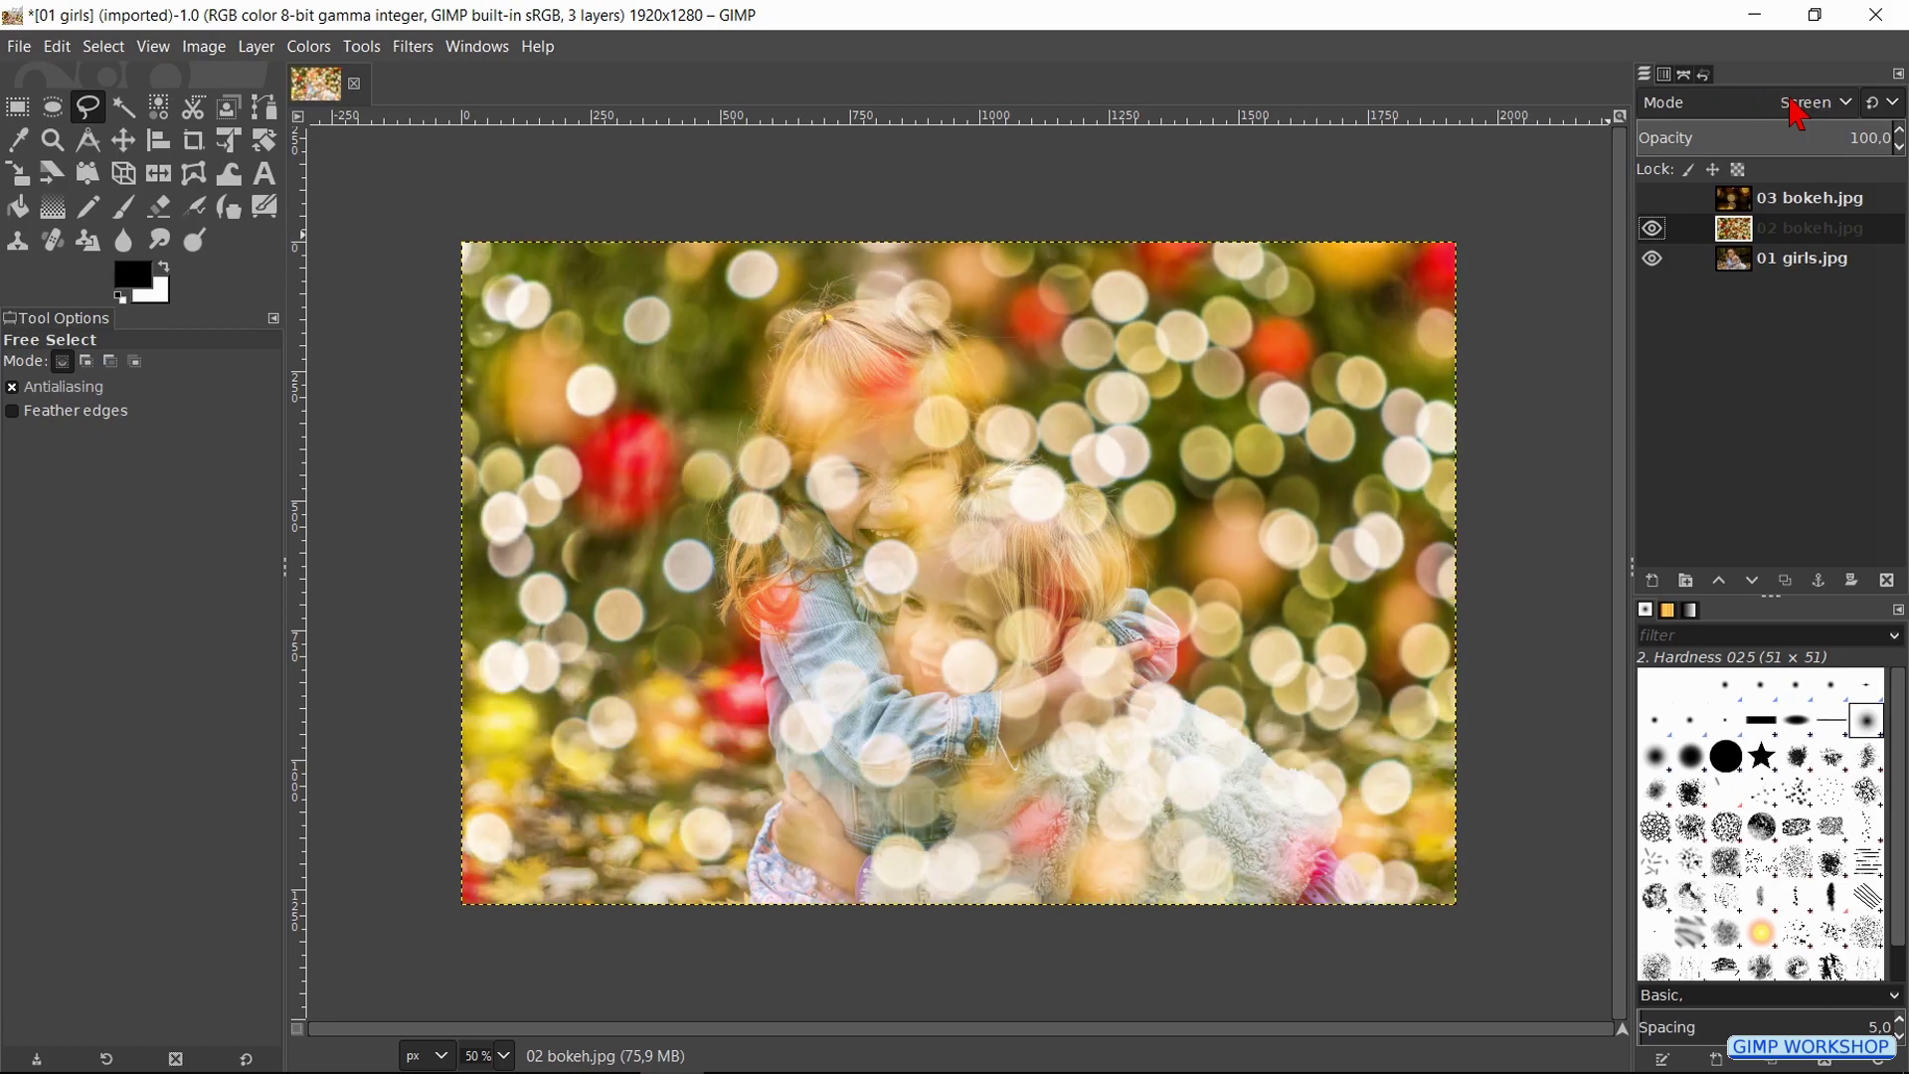
pyautogui.scroll(-1, 1798, 117)
pyautogui.scroll(-2, 1797, 116)
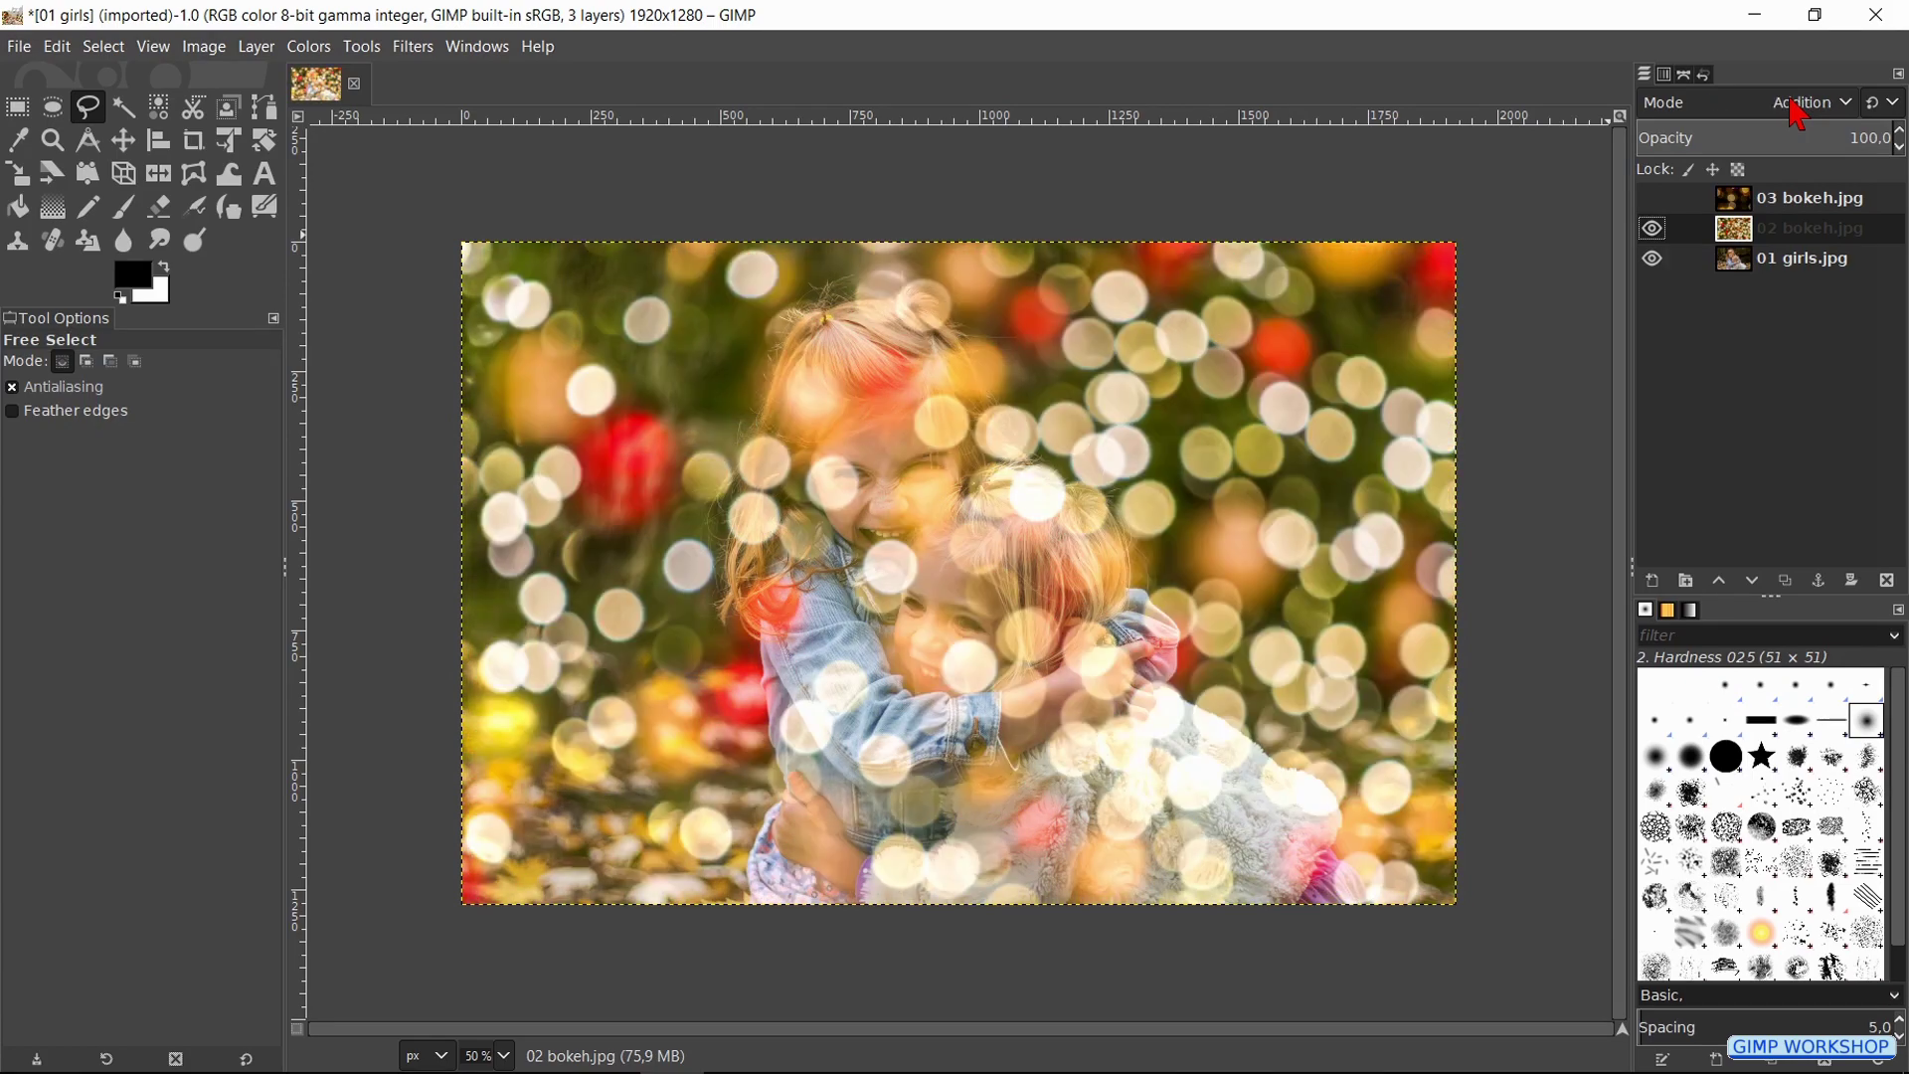
pyautogui.scroll(-1, 1798, 116)
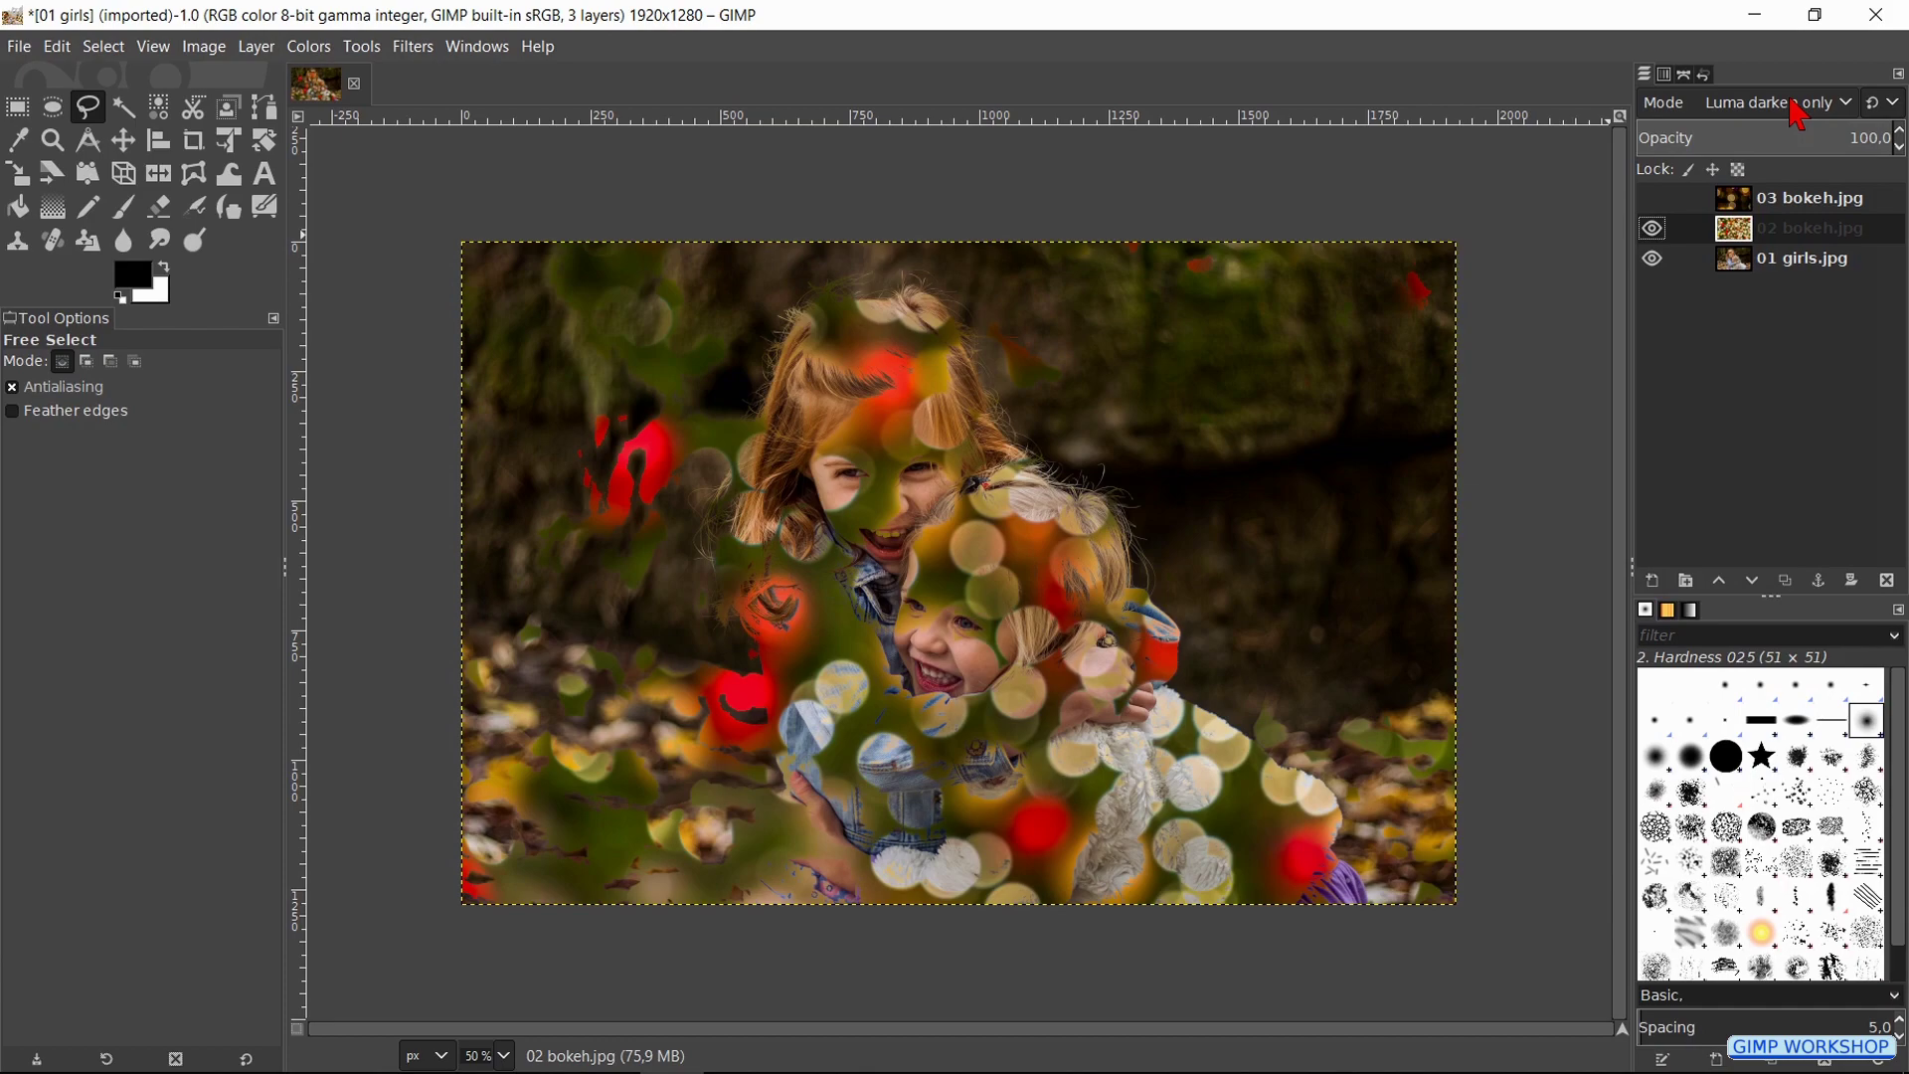
pyautogui.scroll(-1, 1798, 117)
pyautogui.scroll(2, 1798, 116)
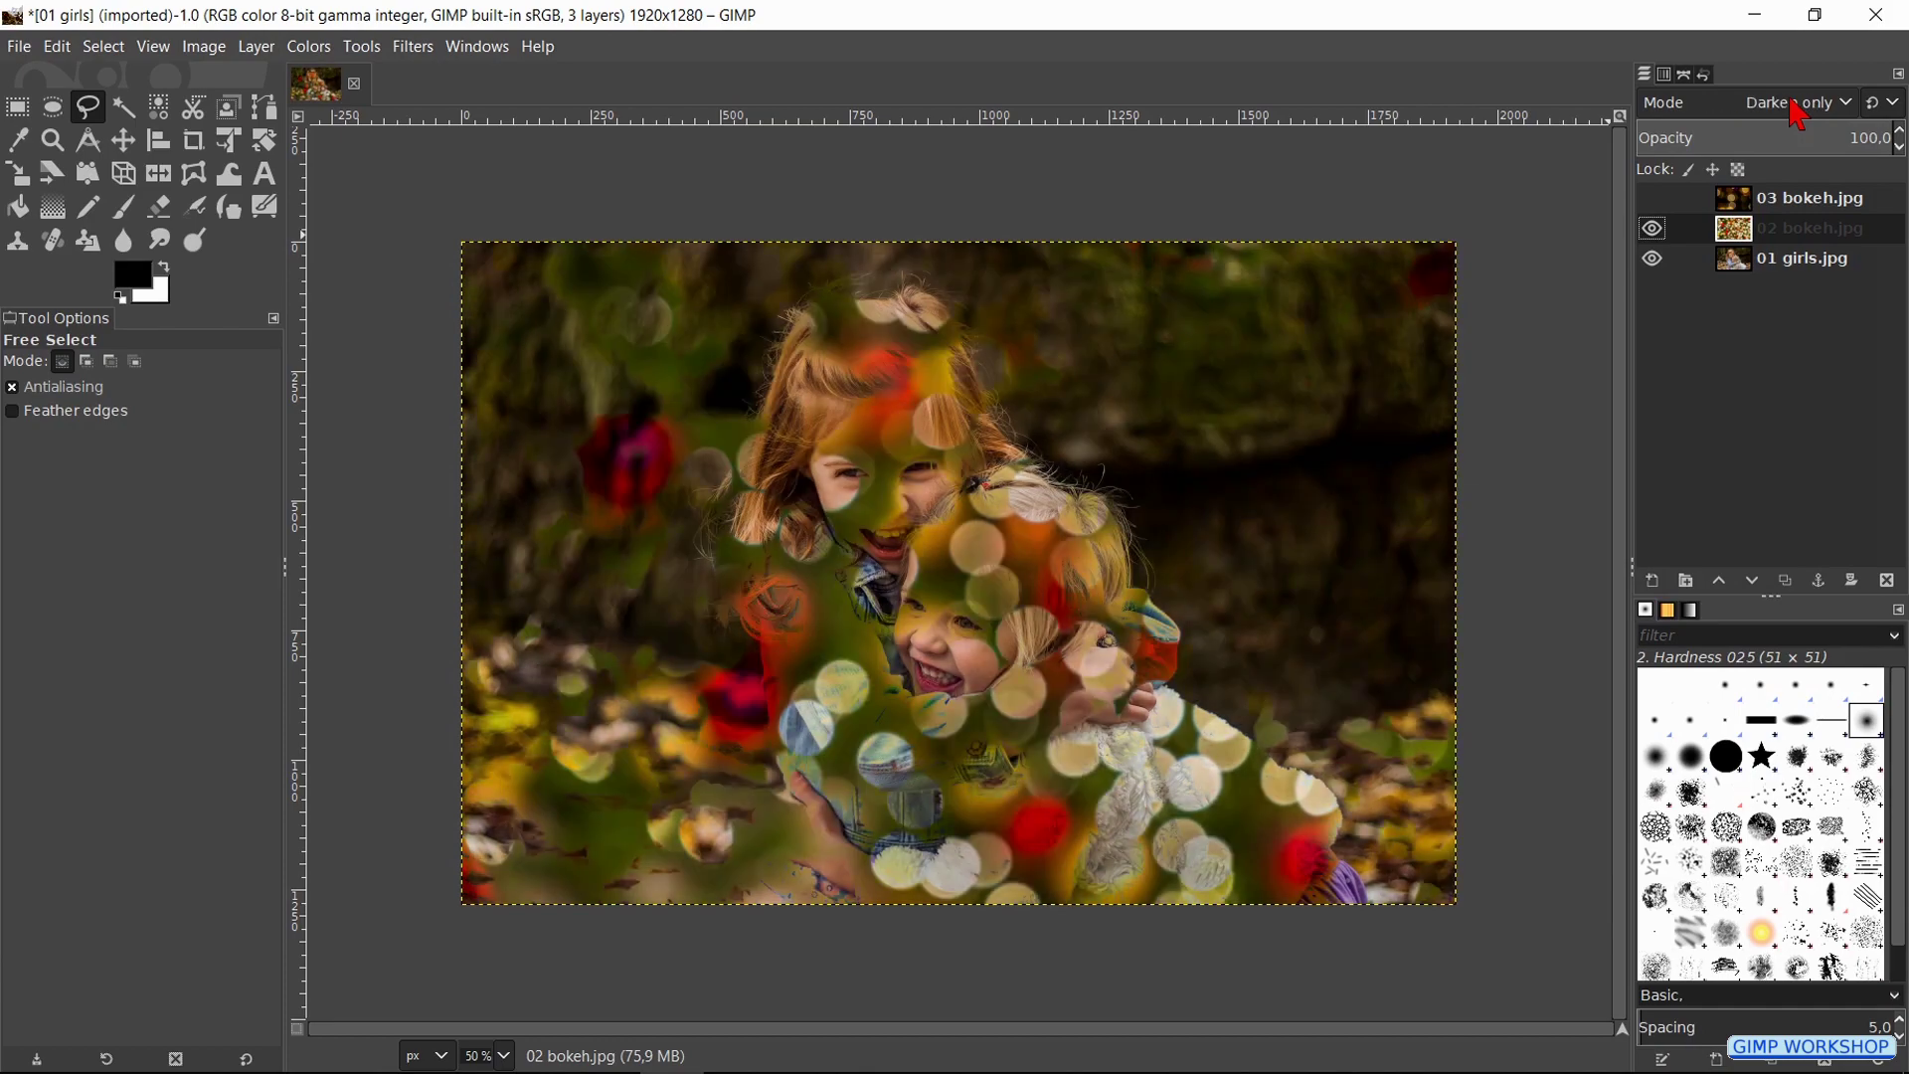
pyautogui.scroll(2, 1797, 116)
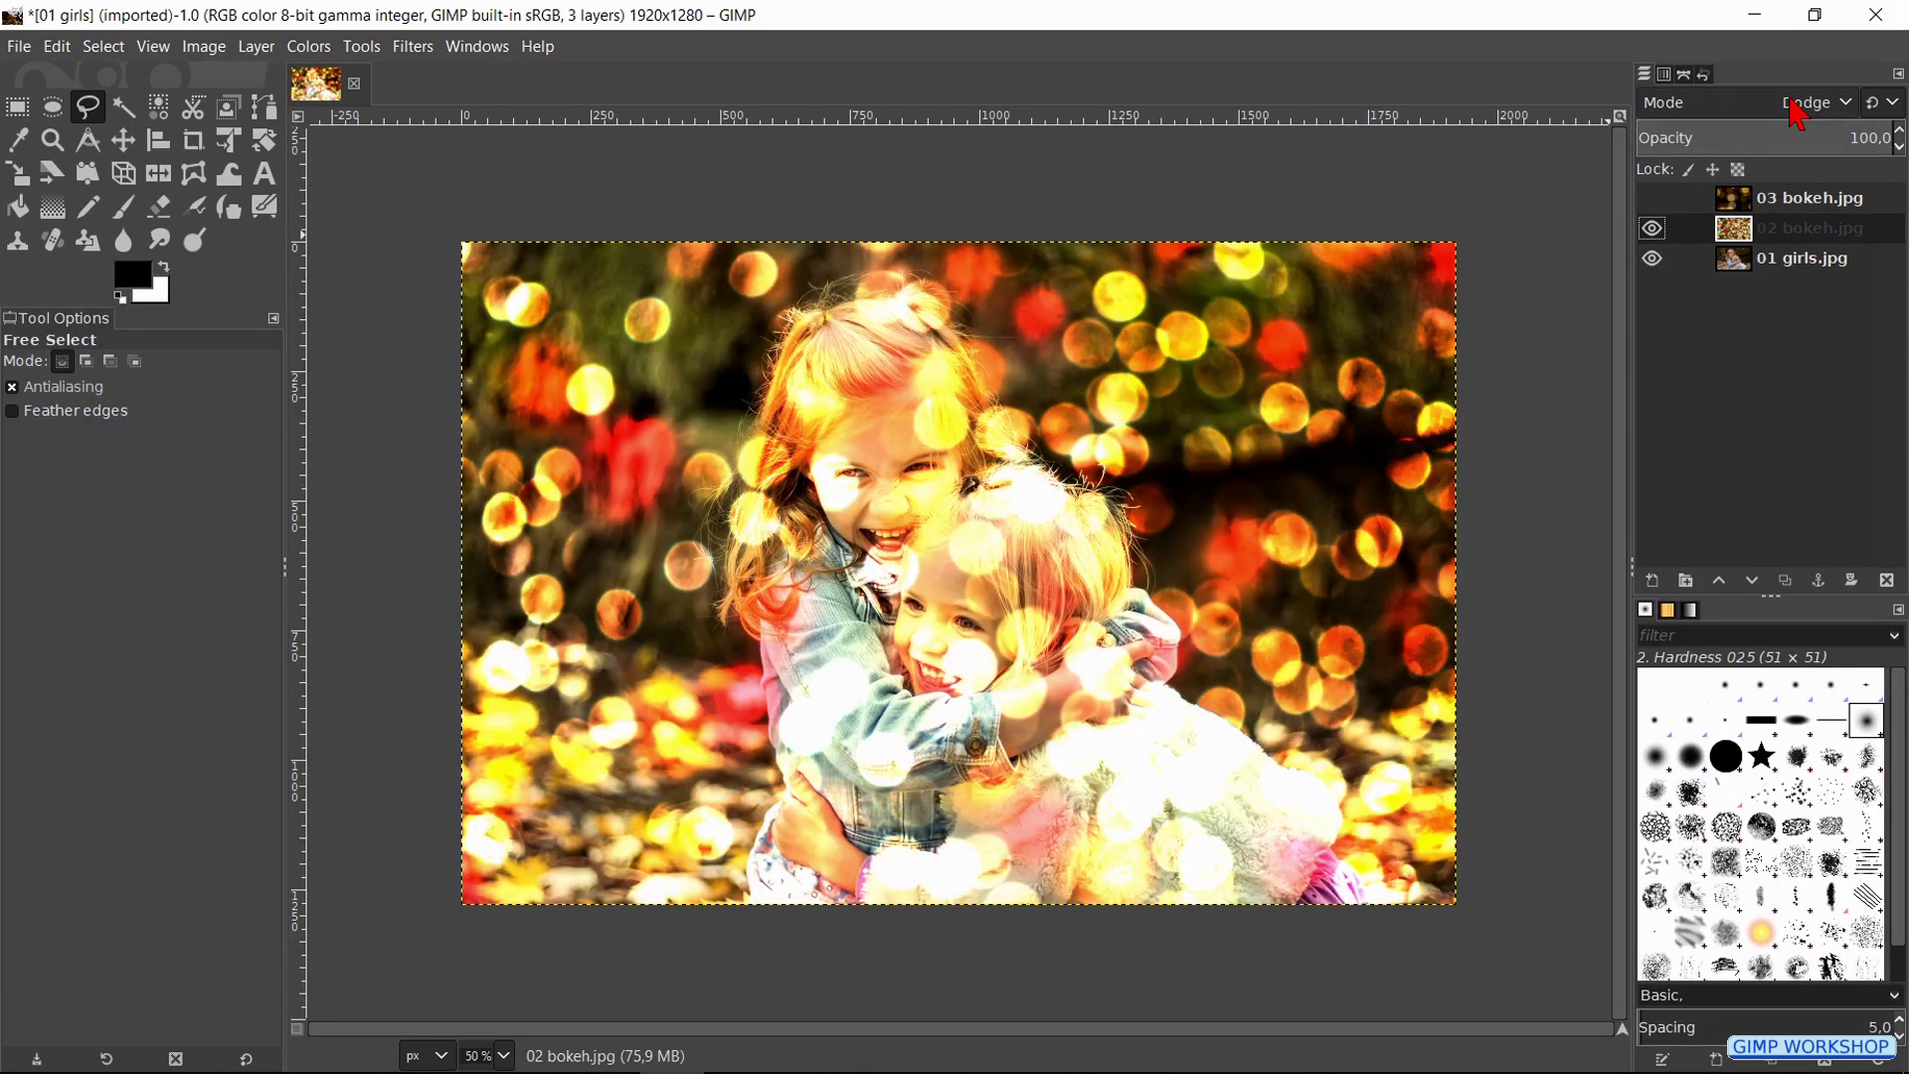
pyautogui.scroll(1, 1798, 117)
pyautogui.scroll(1, 1798, 117)
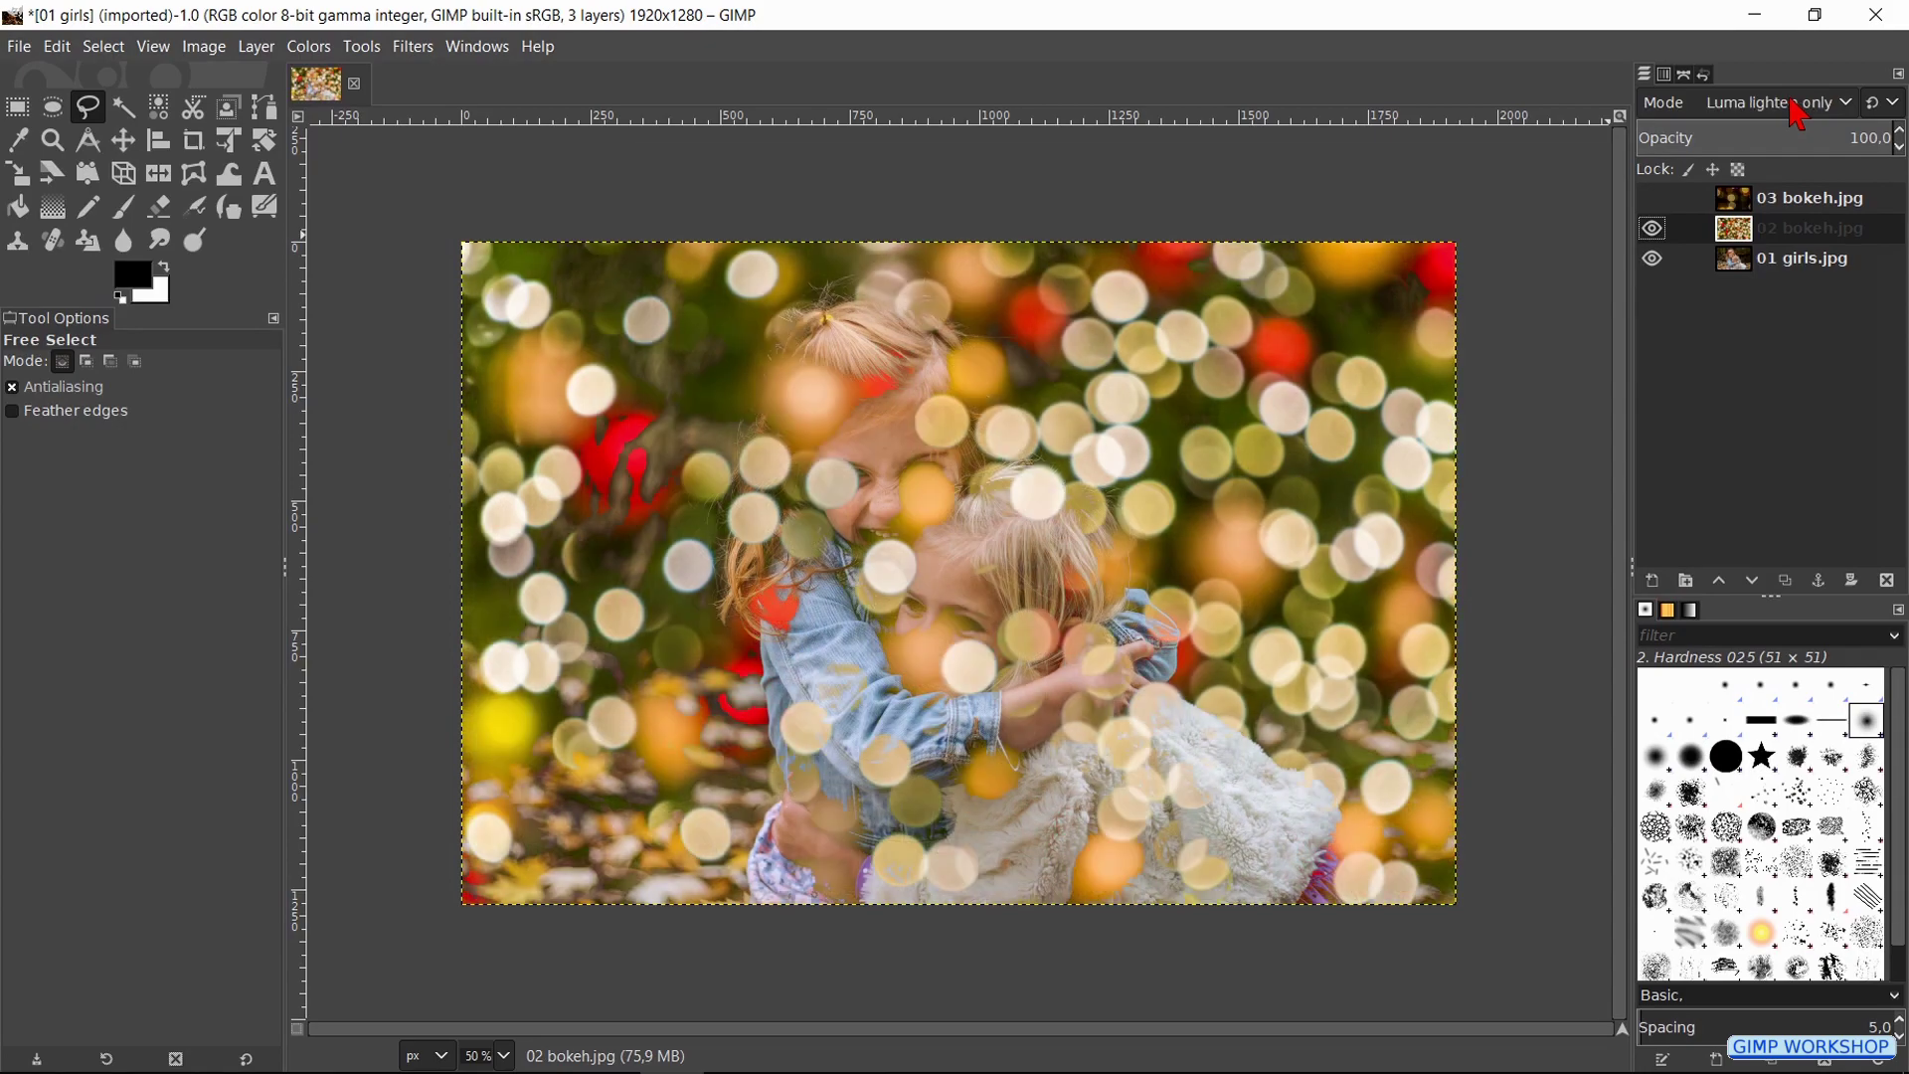
pyautogui.scroll(1, 1798, 116)
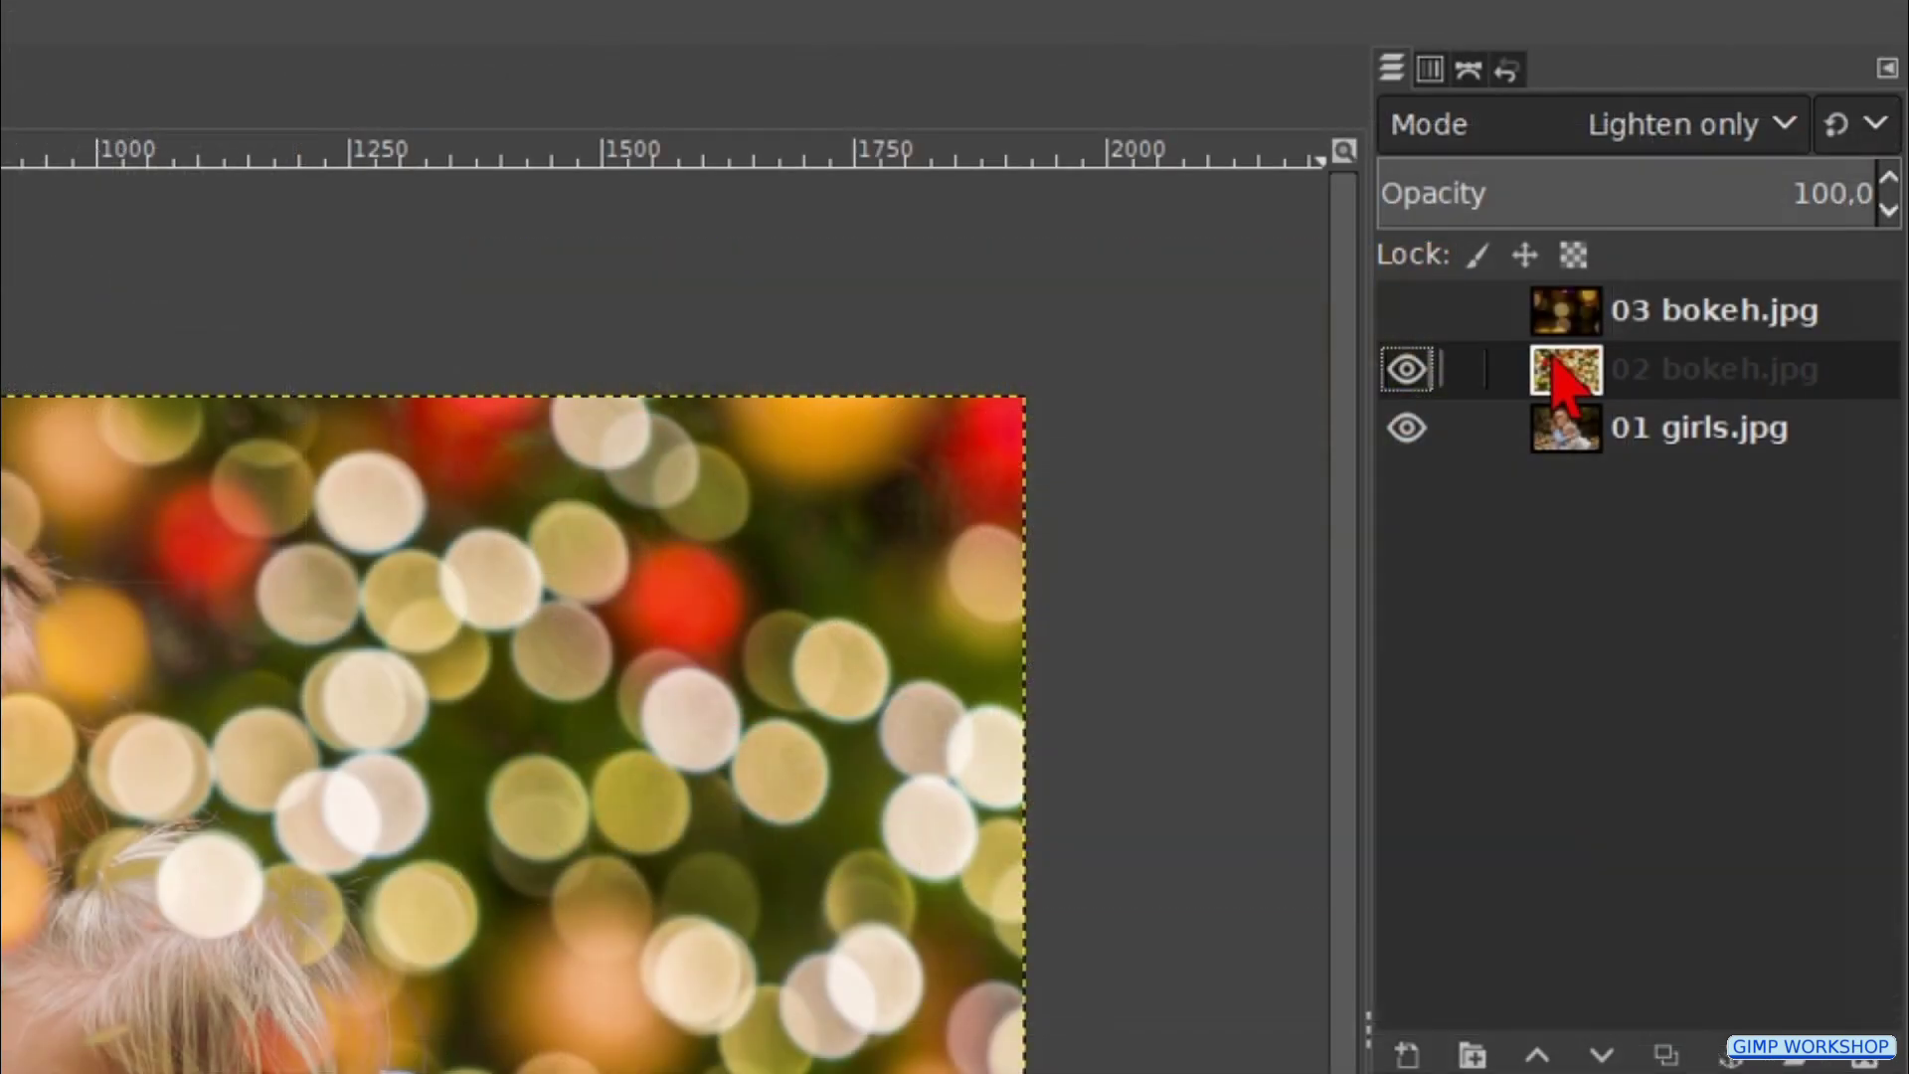
# Add a White (full opacity) layer mask to 02 bokeh.jpg.
pyautogui.rightClick(1563, 378)
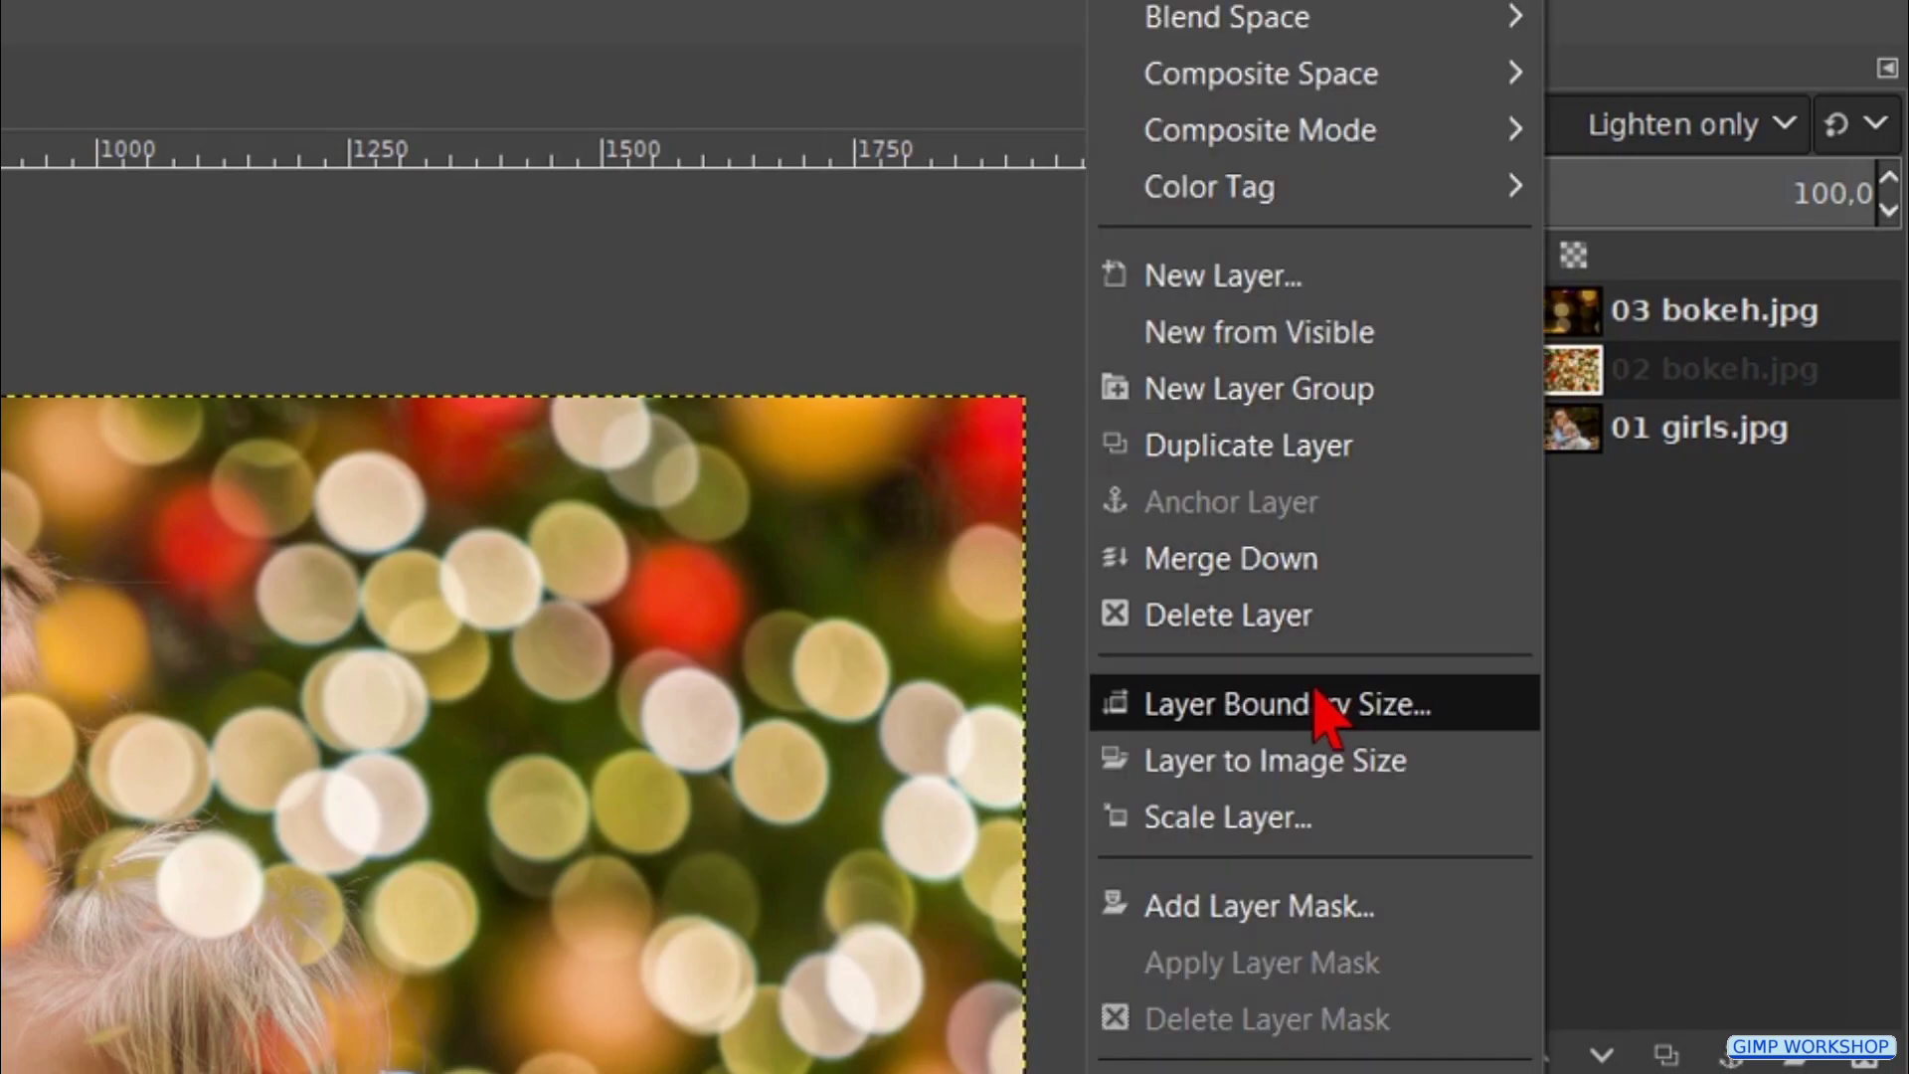
pyautogui.click(1269, 907)
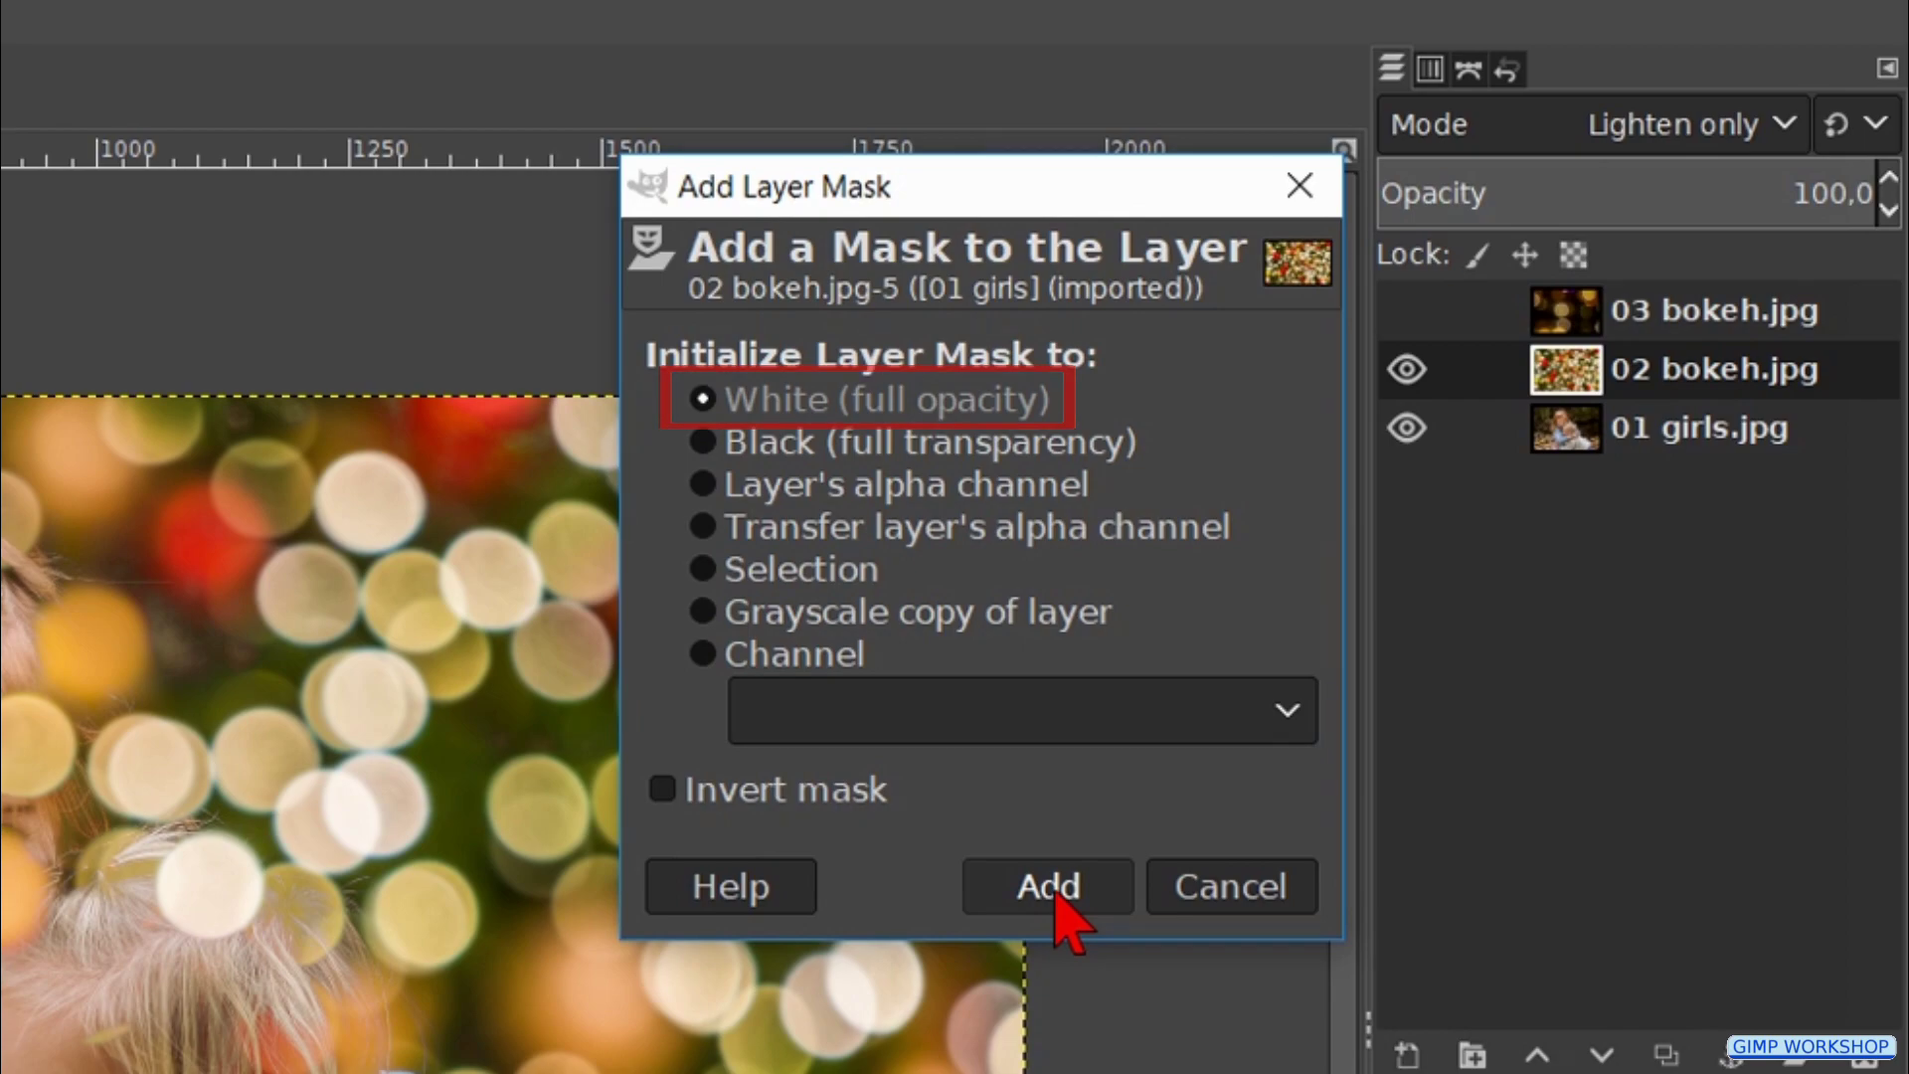
pyautogui.click(1054, 890)
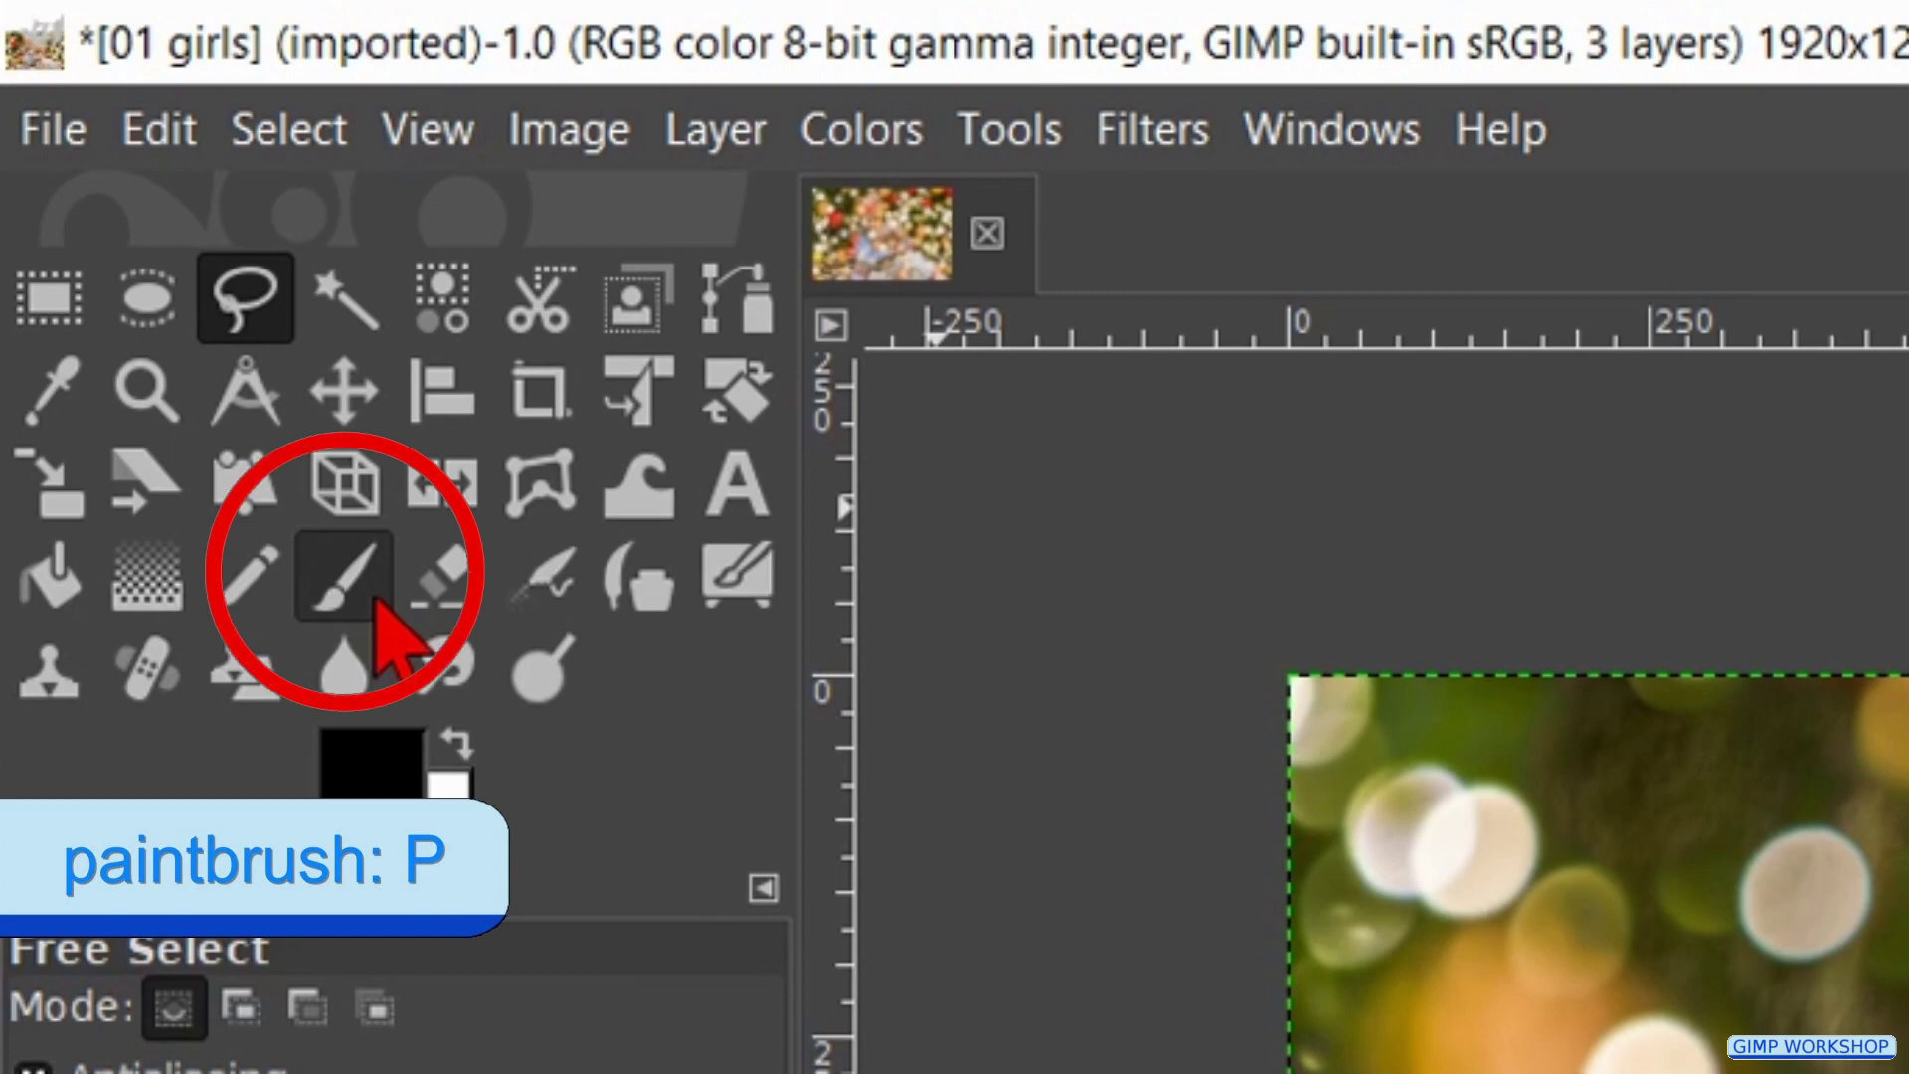
# Select the Paintbrush with default options and a brush size of 300.
pyautogui.click(378, 601)
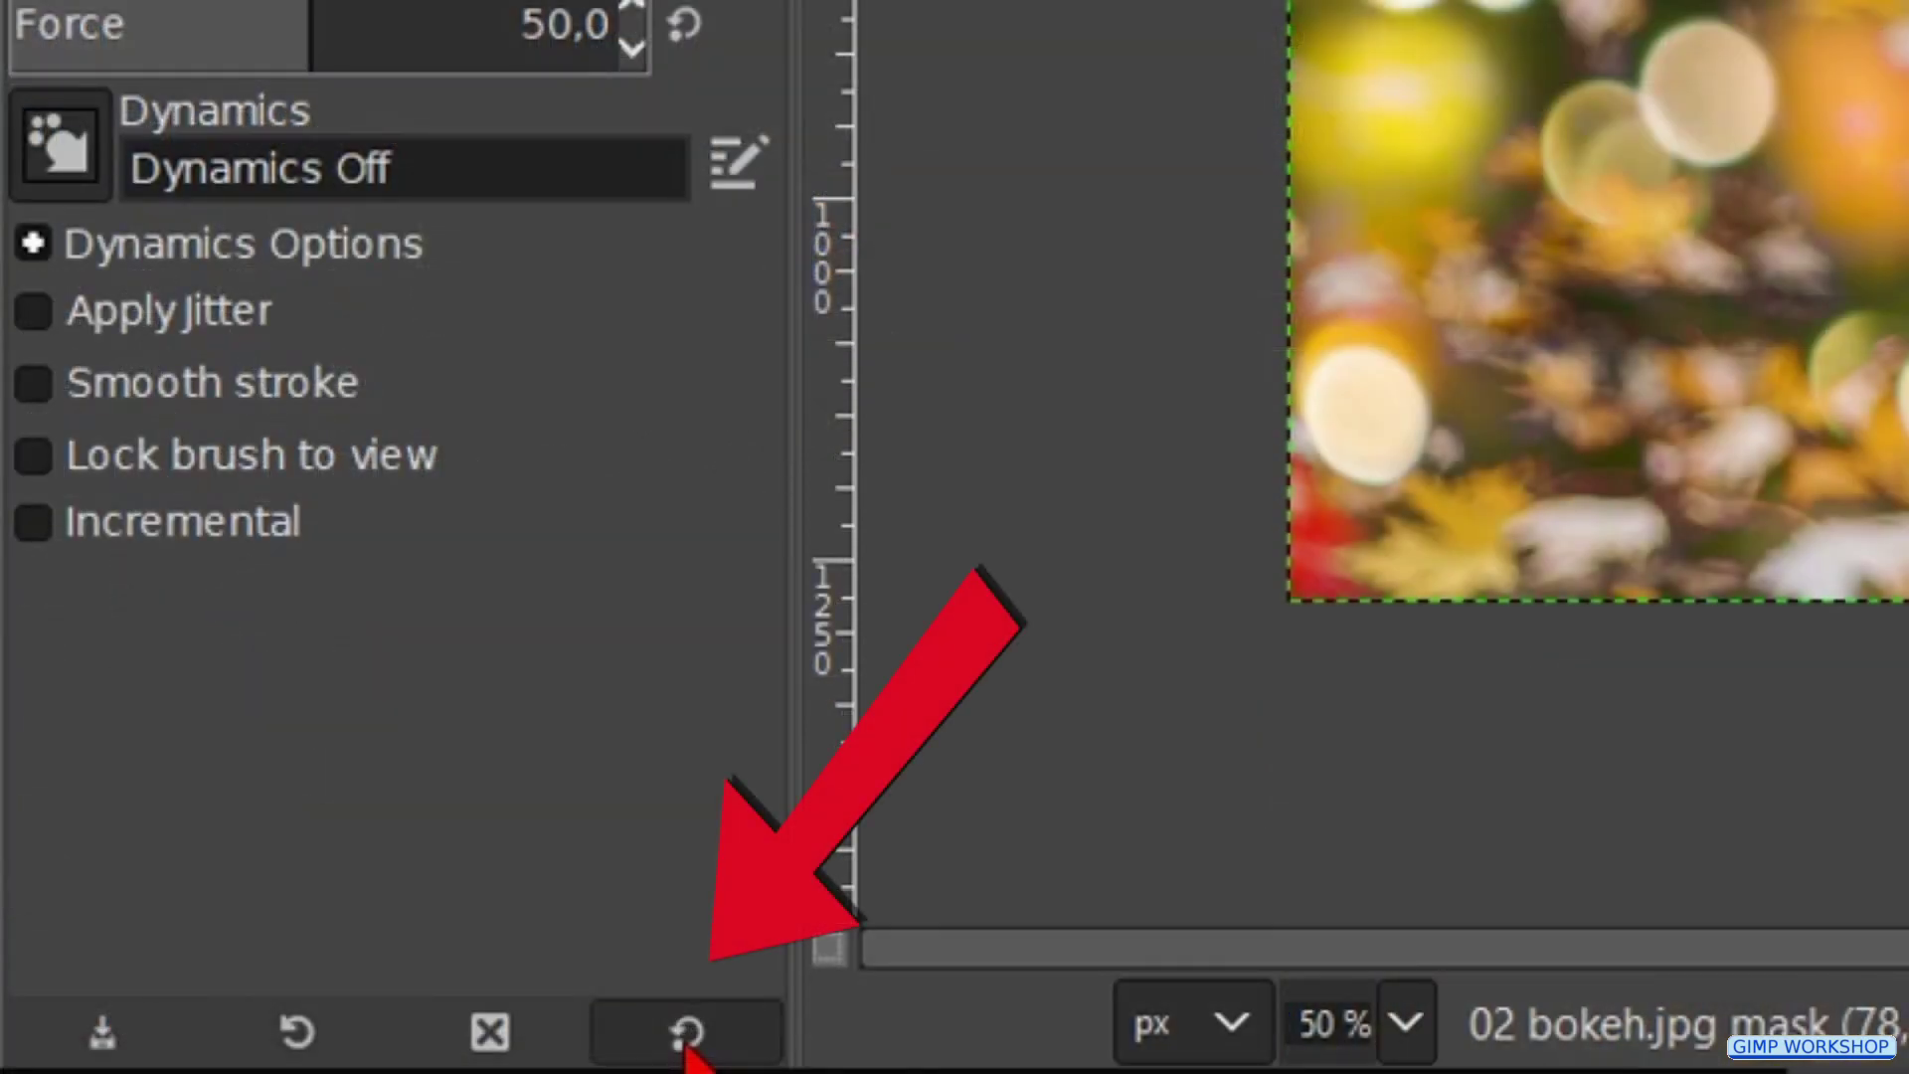
pyautogui.click(685, 1034)
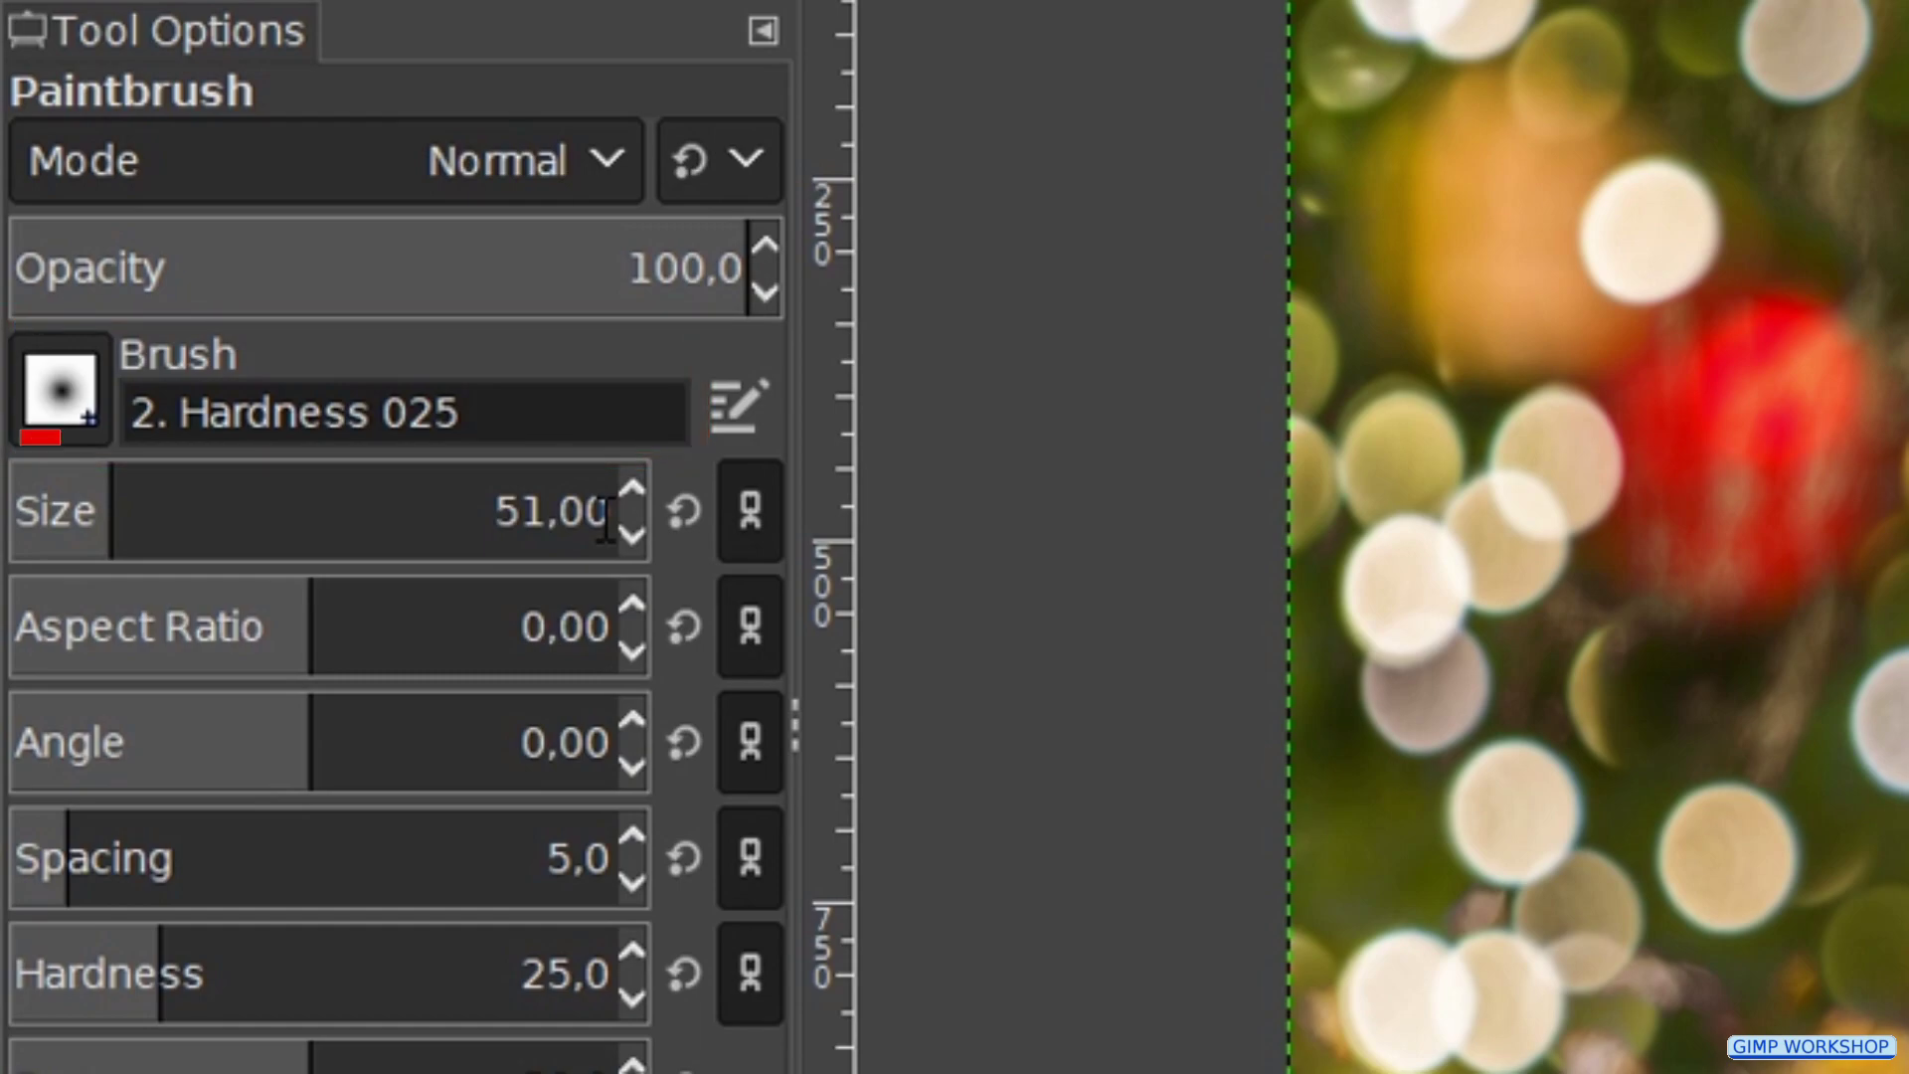
pyautogui.doubleClick(606, 524)
pyautogui.write('300')
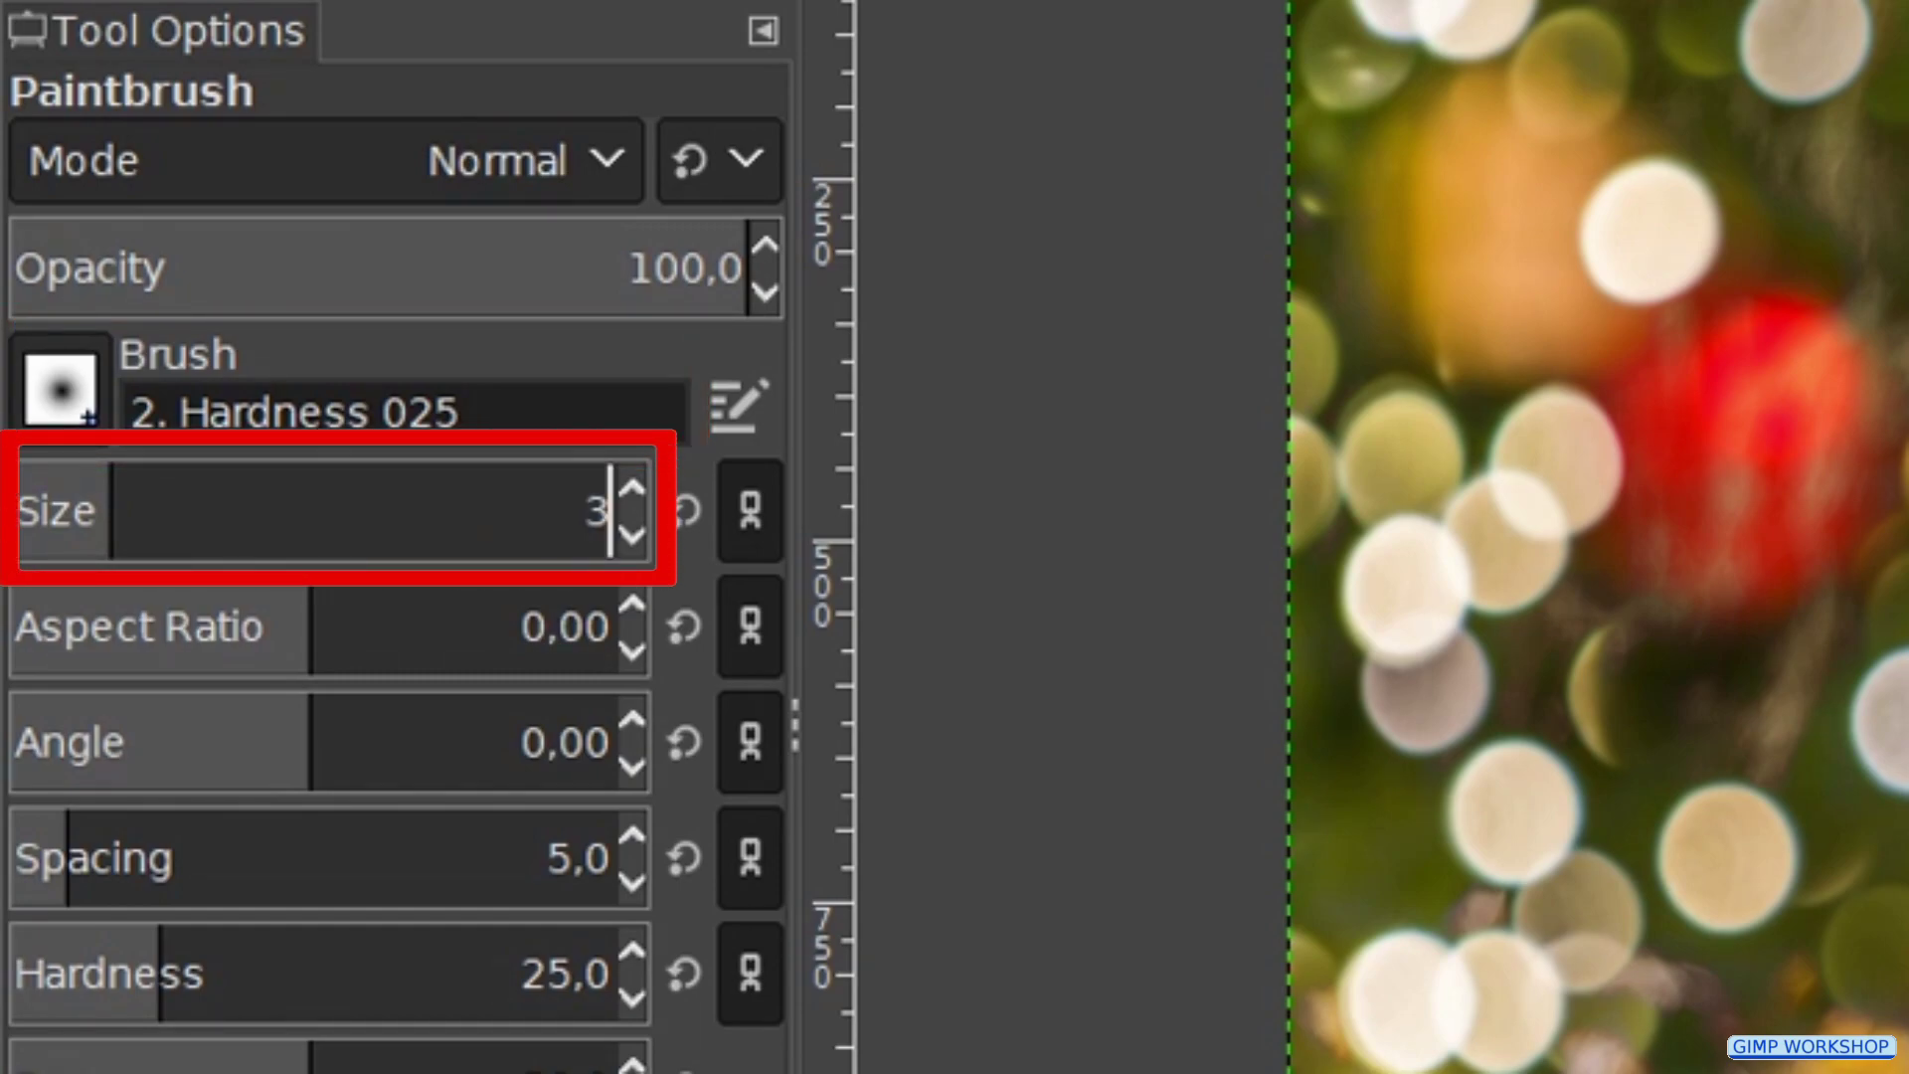
pyautogui.press('Return')
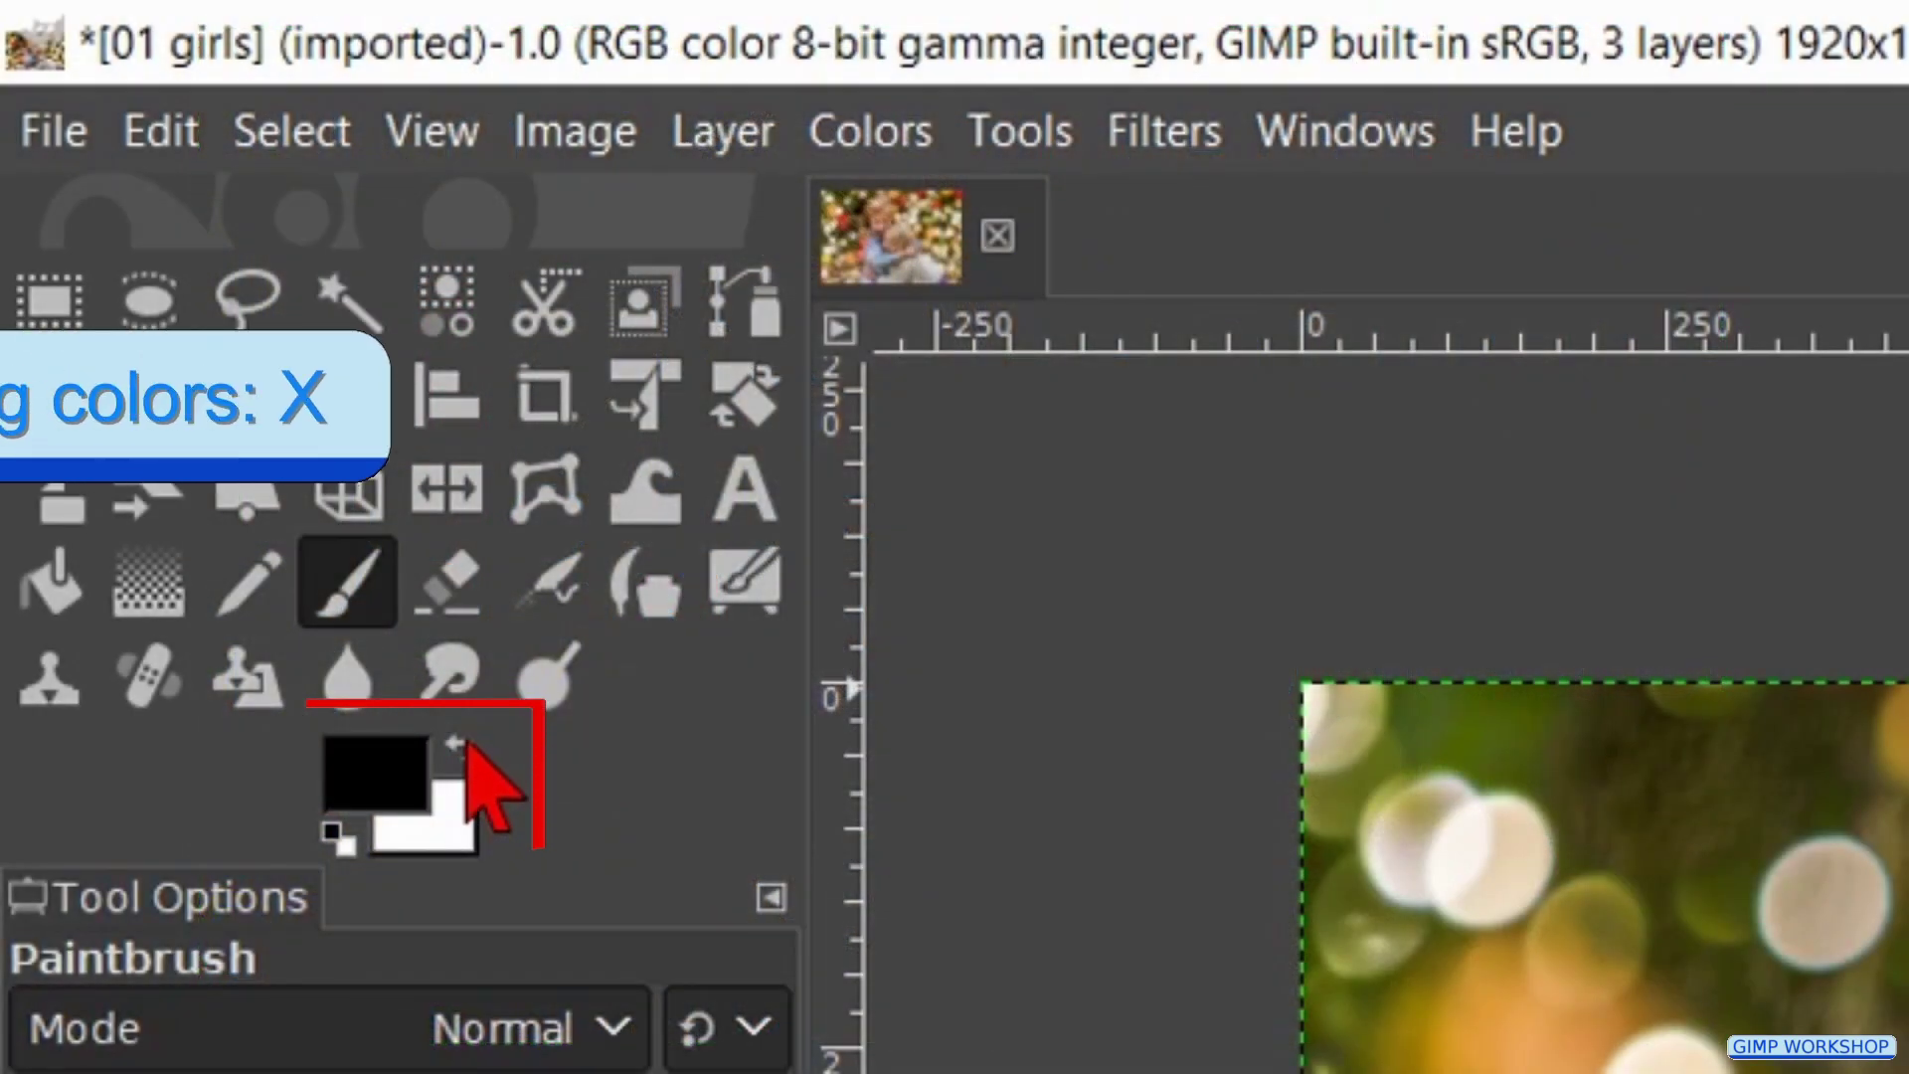
# Swap the colours and back again so black is the foreground painting colour.
pyautogui.press('x')
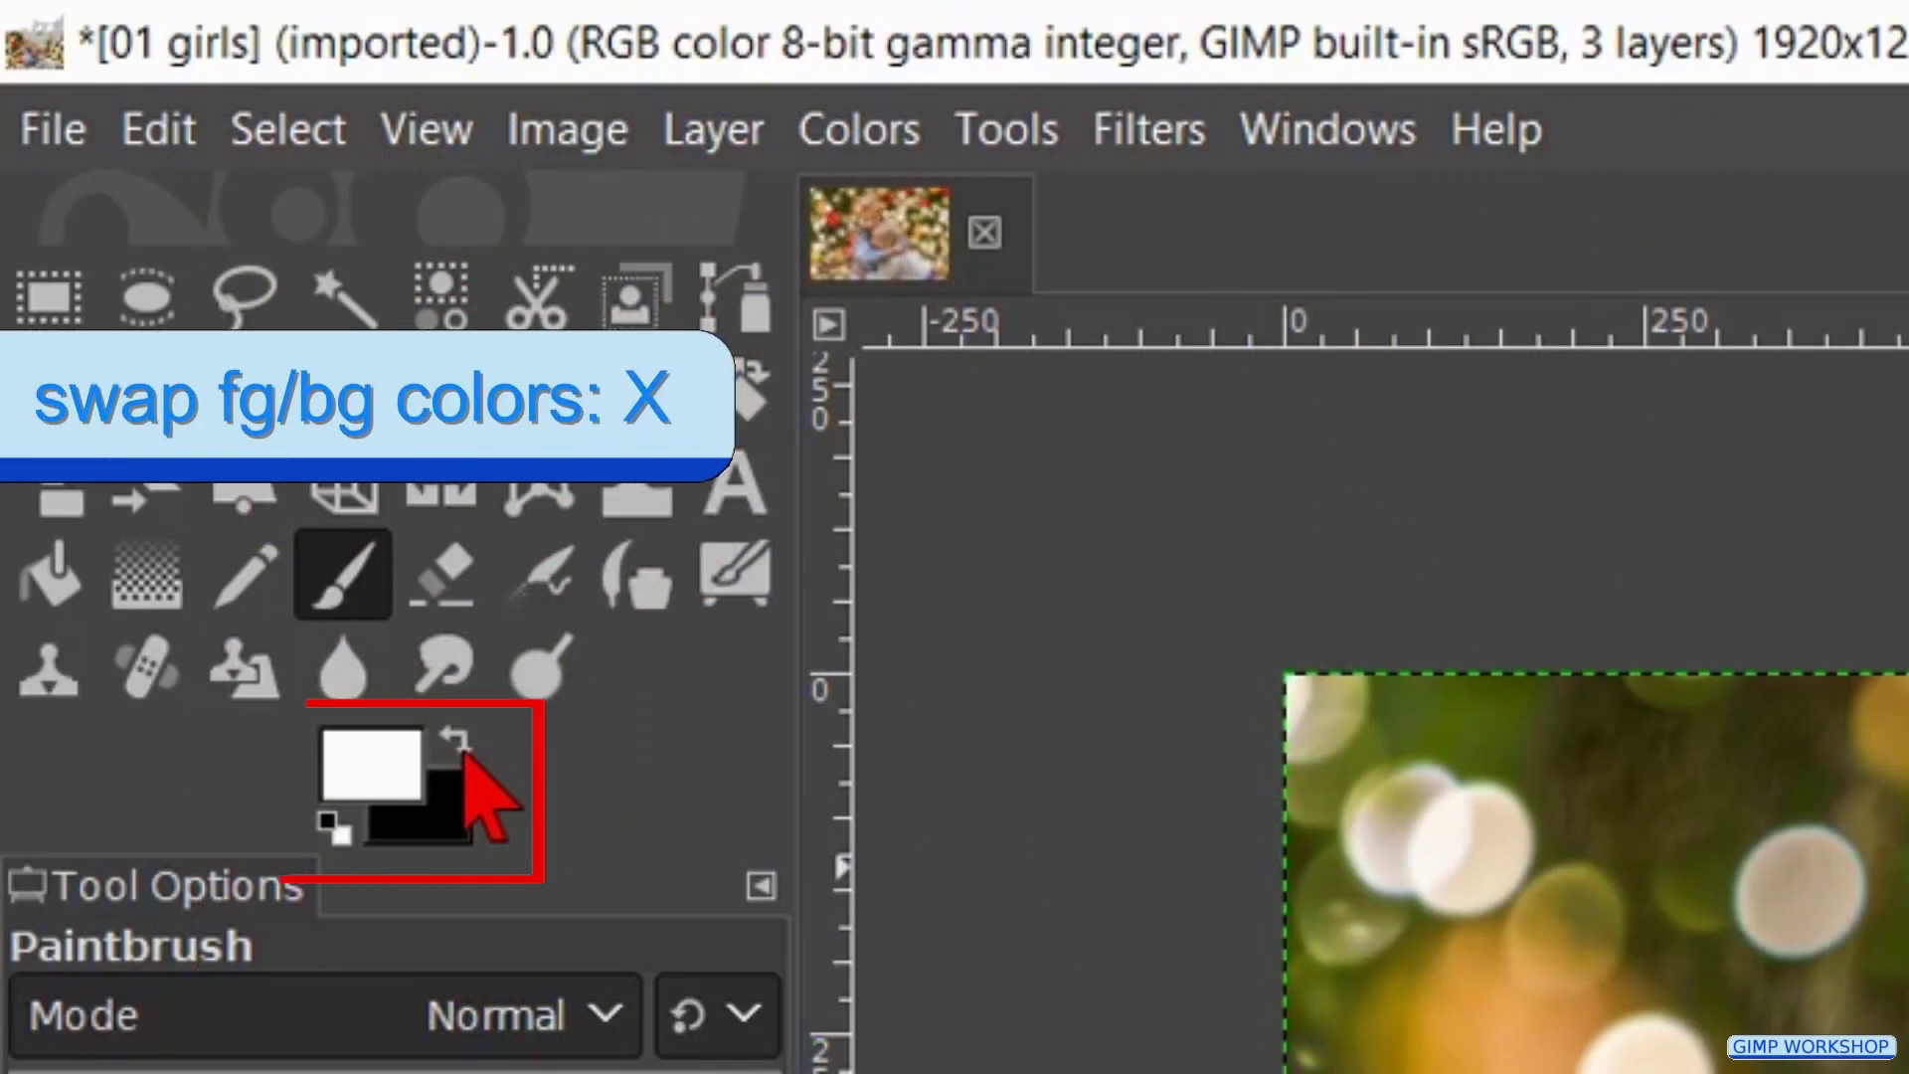
pyautogui.click(463, 751)
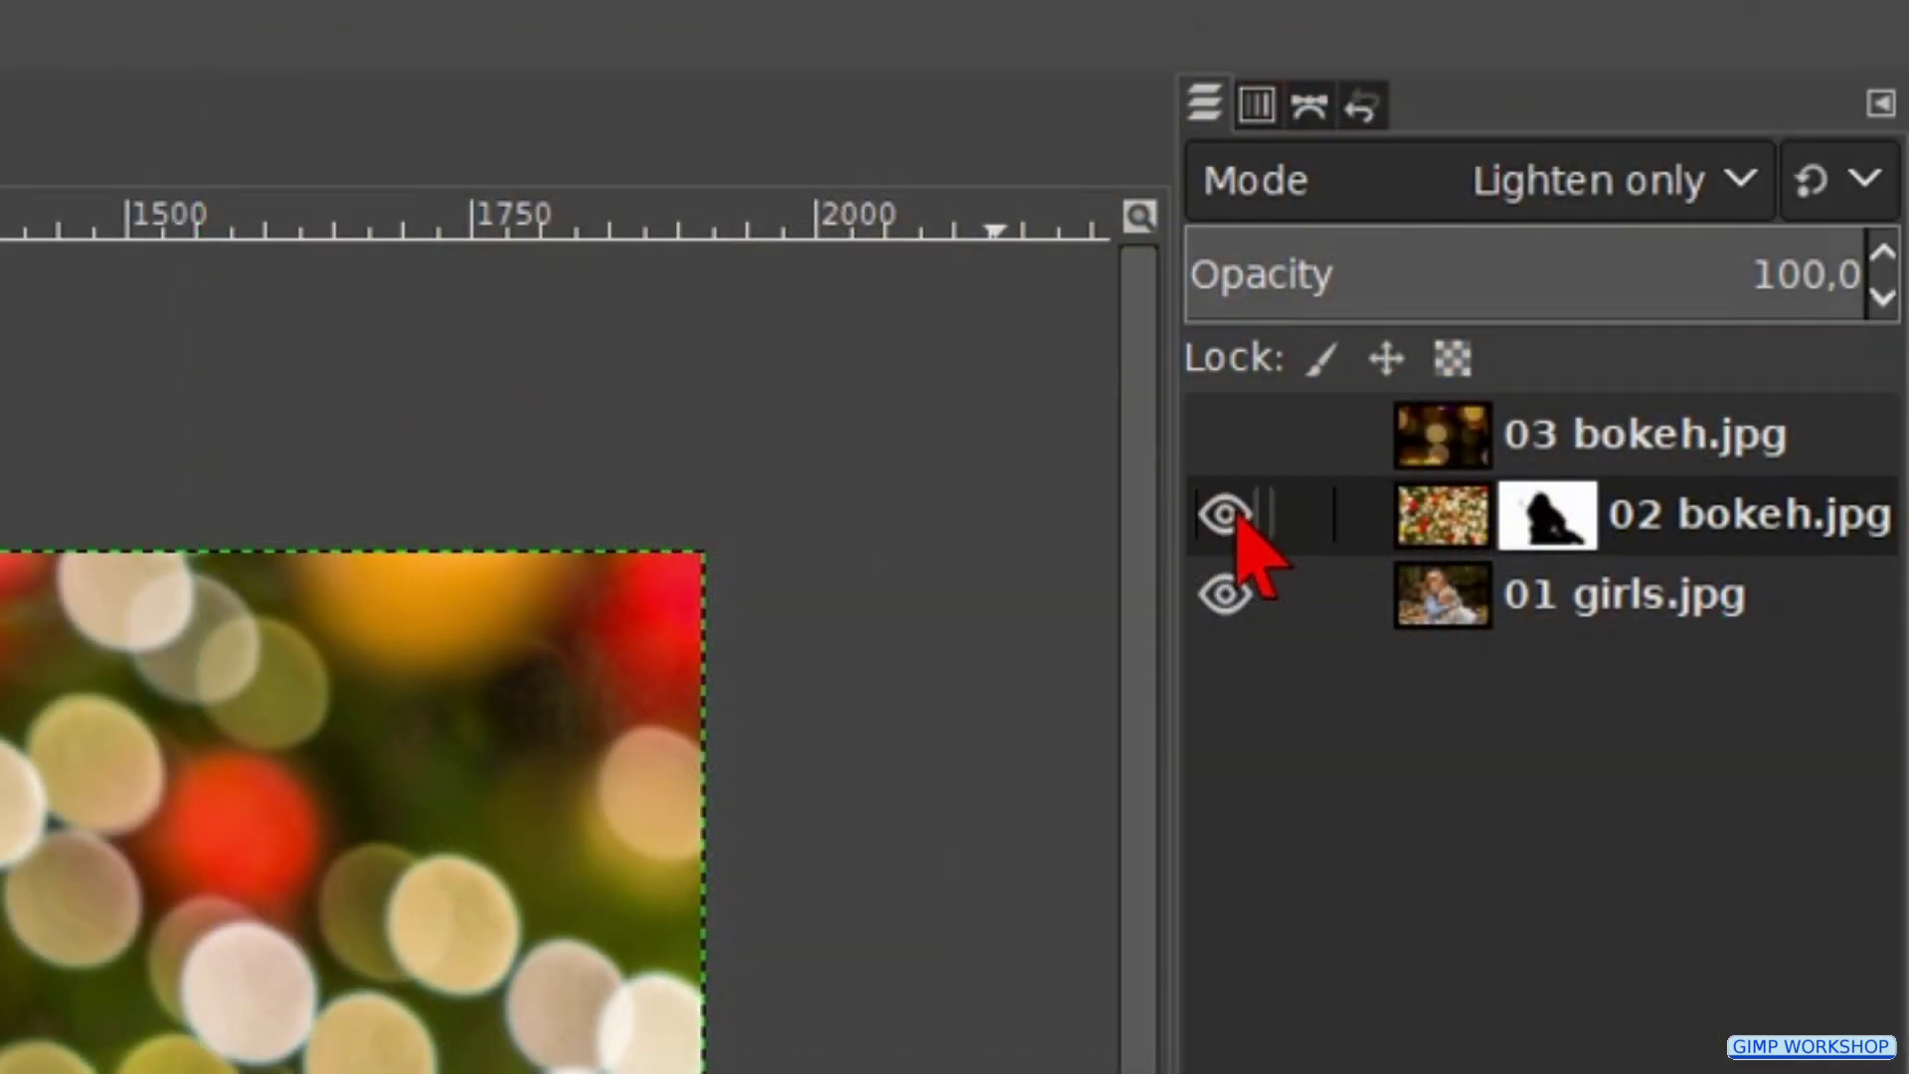
# Hide 02 bokeh.jpg, show 03 bokeh.jpg and make it the active layer.
pyautogui.click(1225, 515)
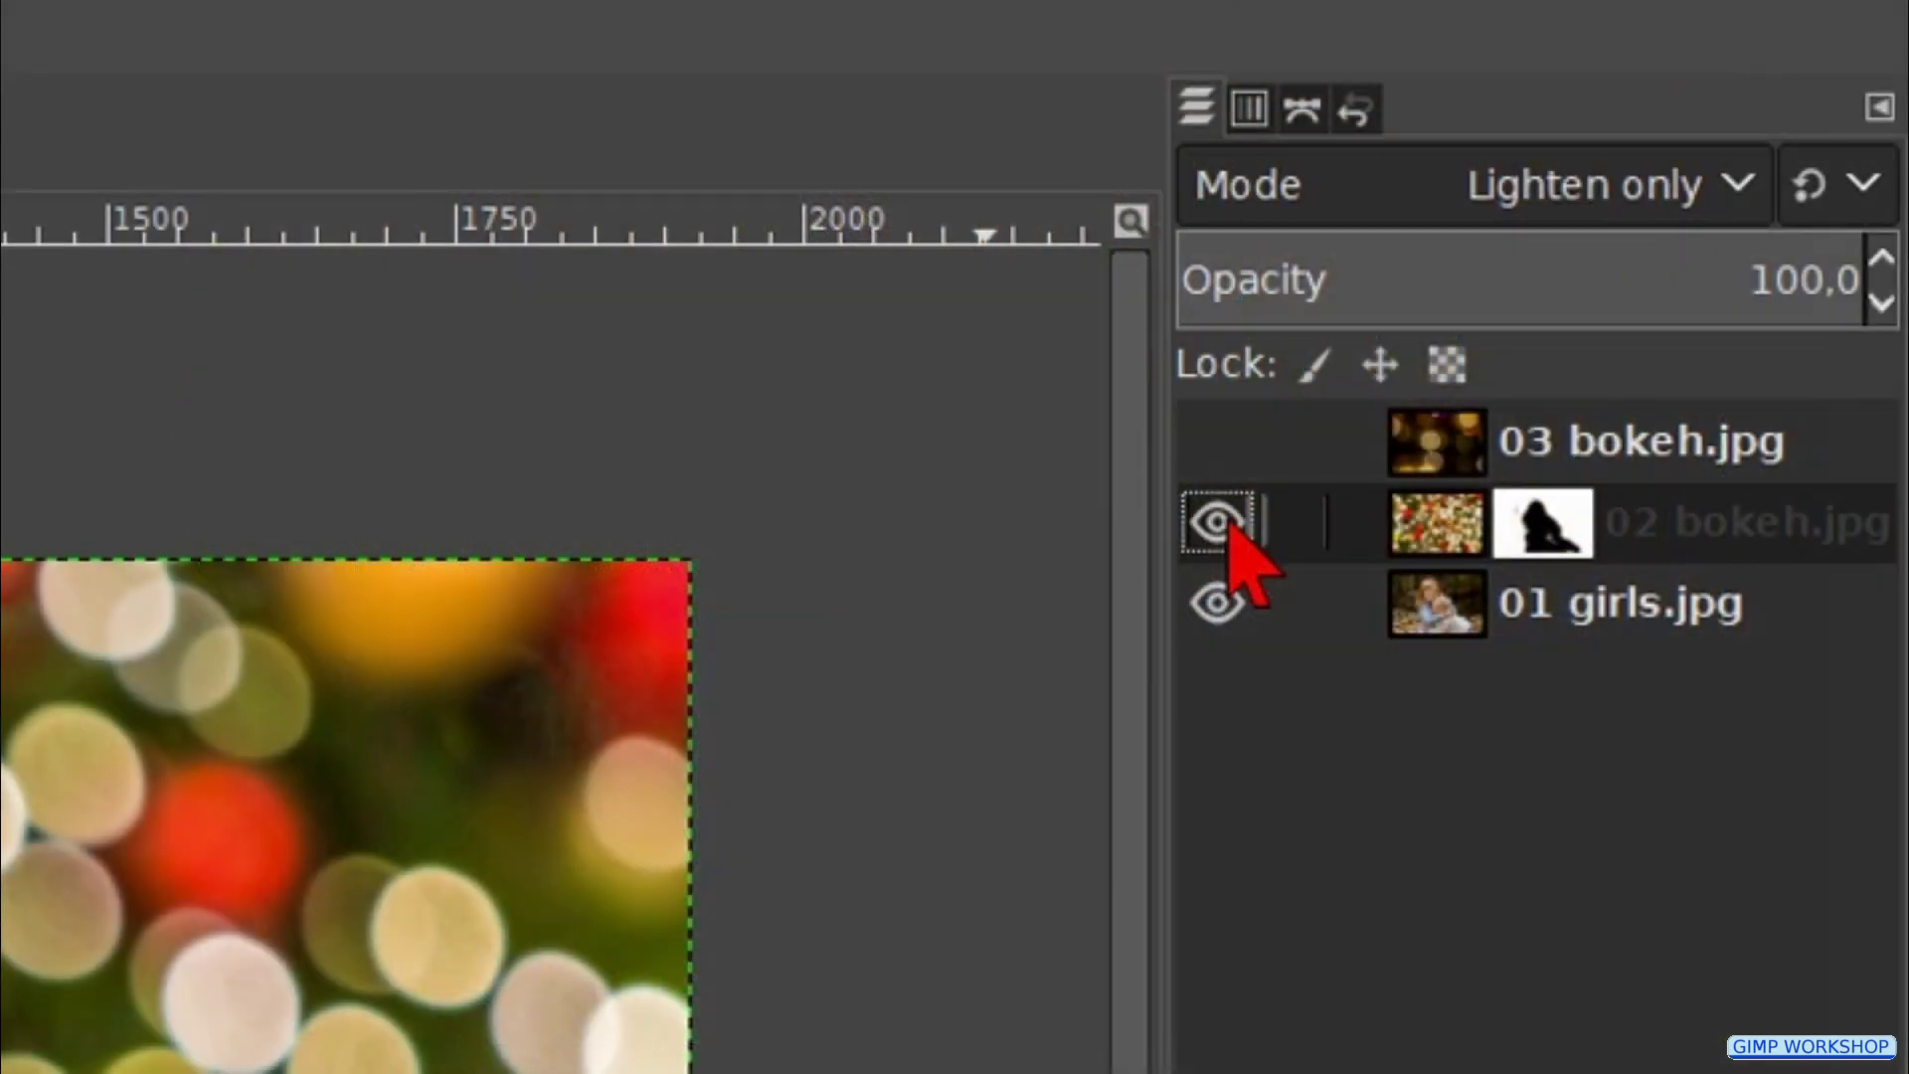
pyautogui.click(1221, 522)
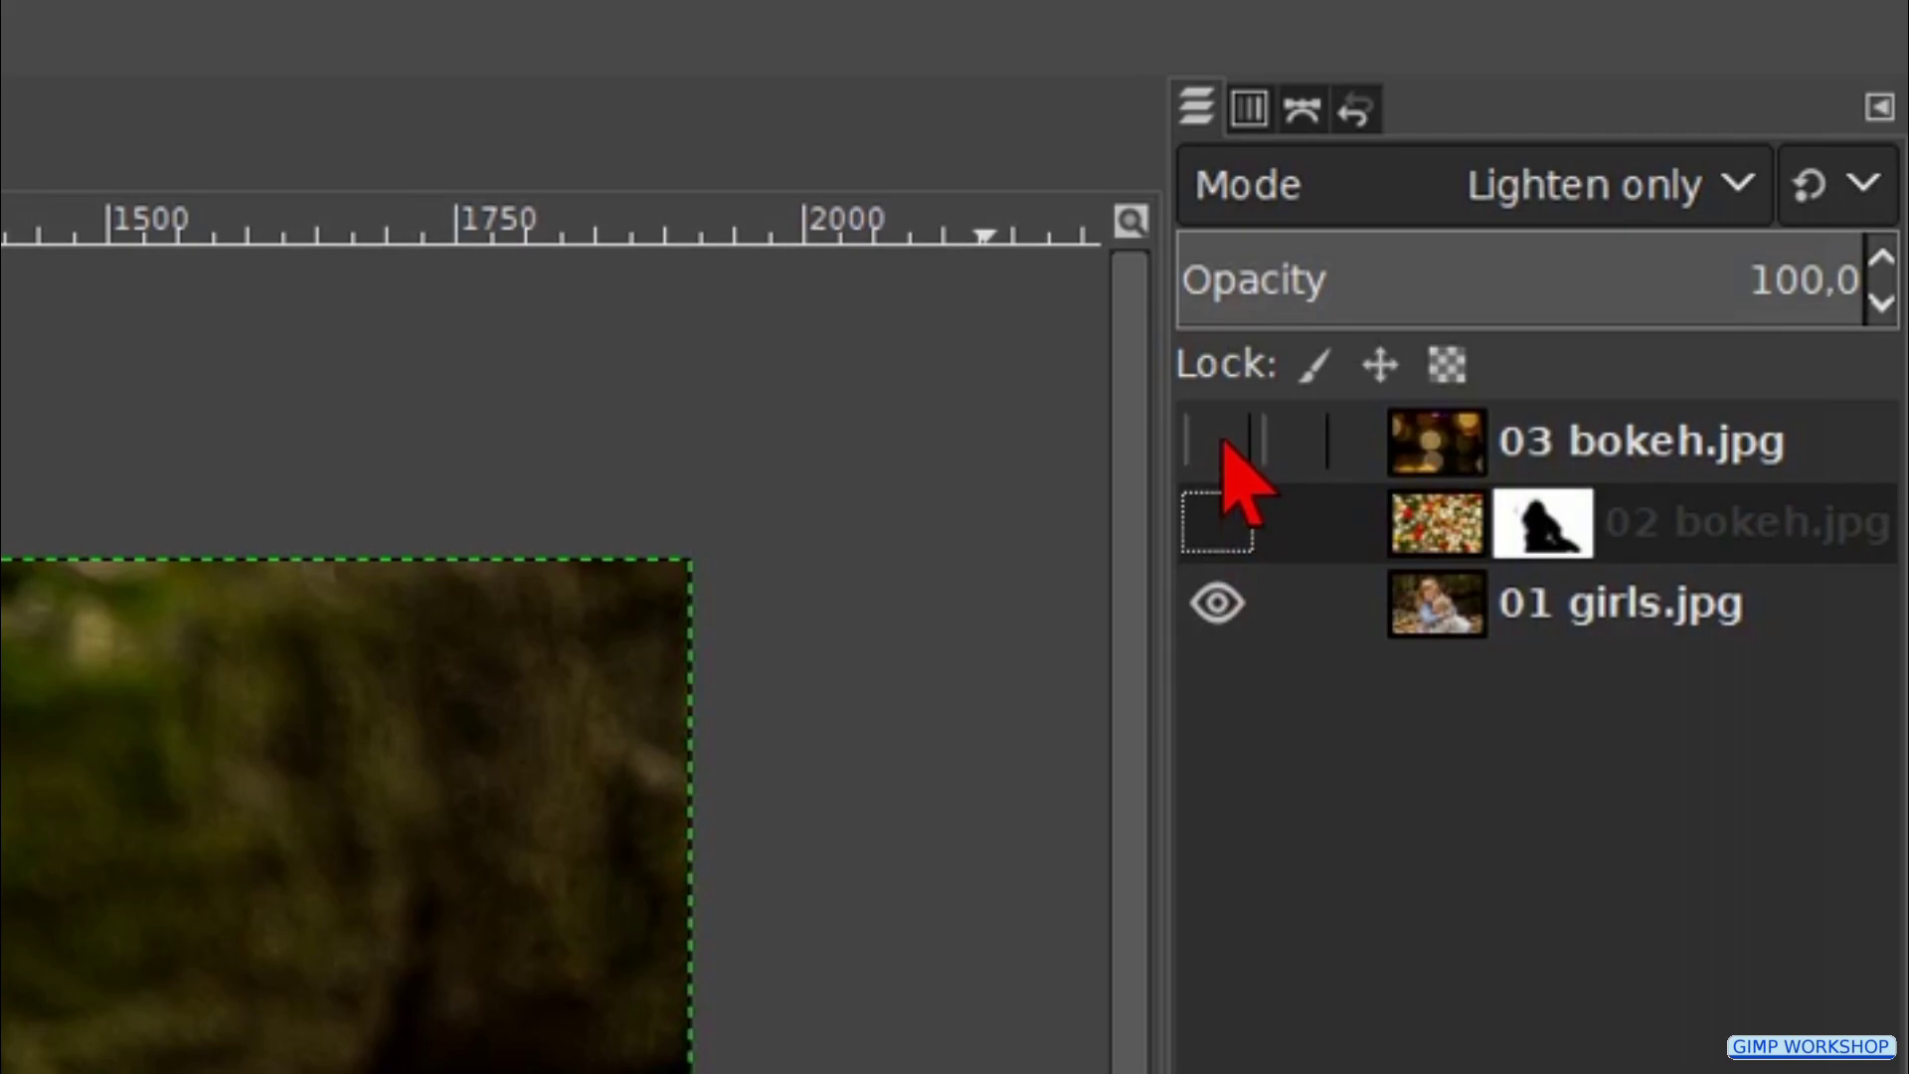
pyautogui.click(1221, 443)
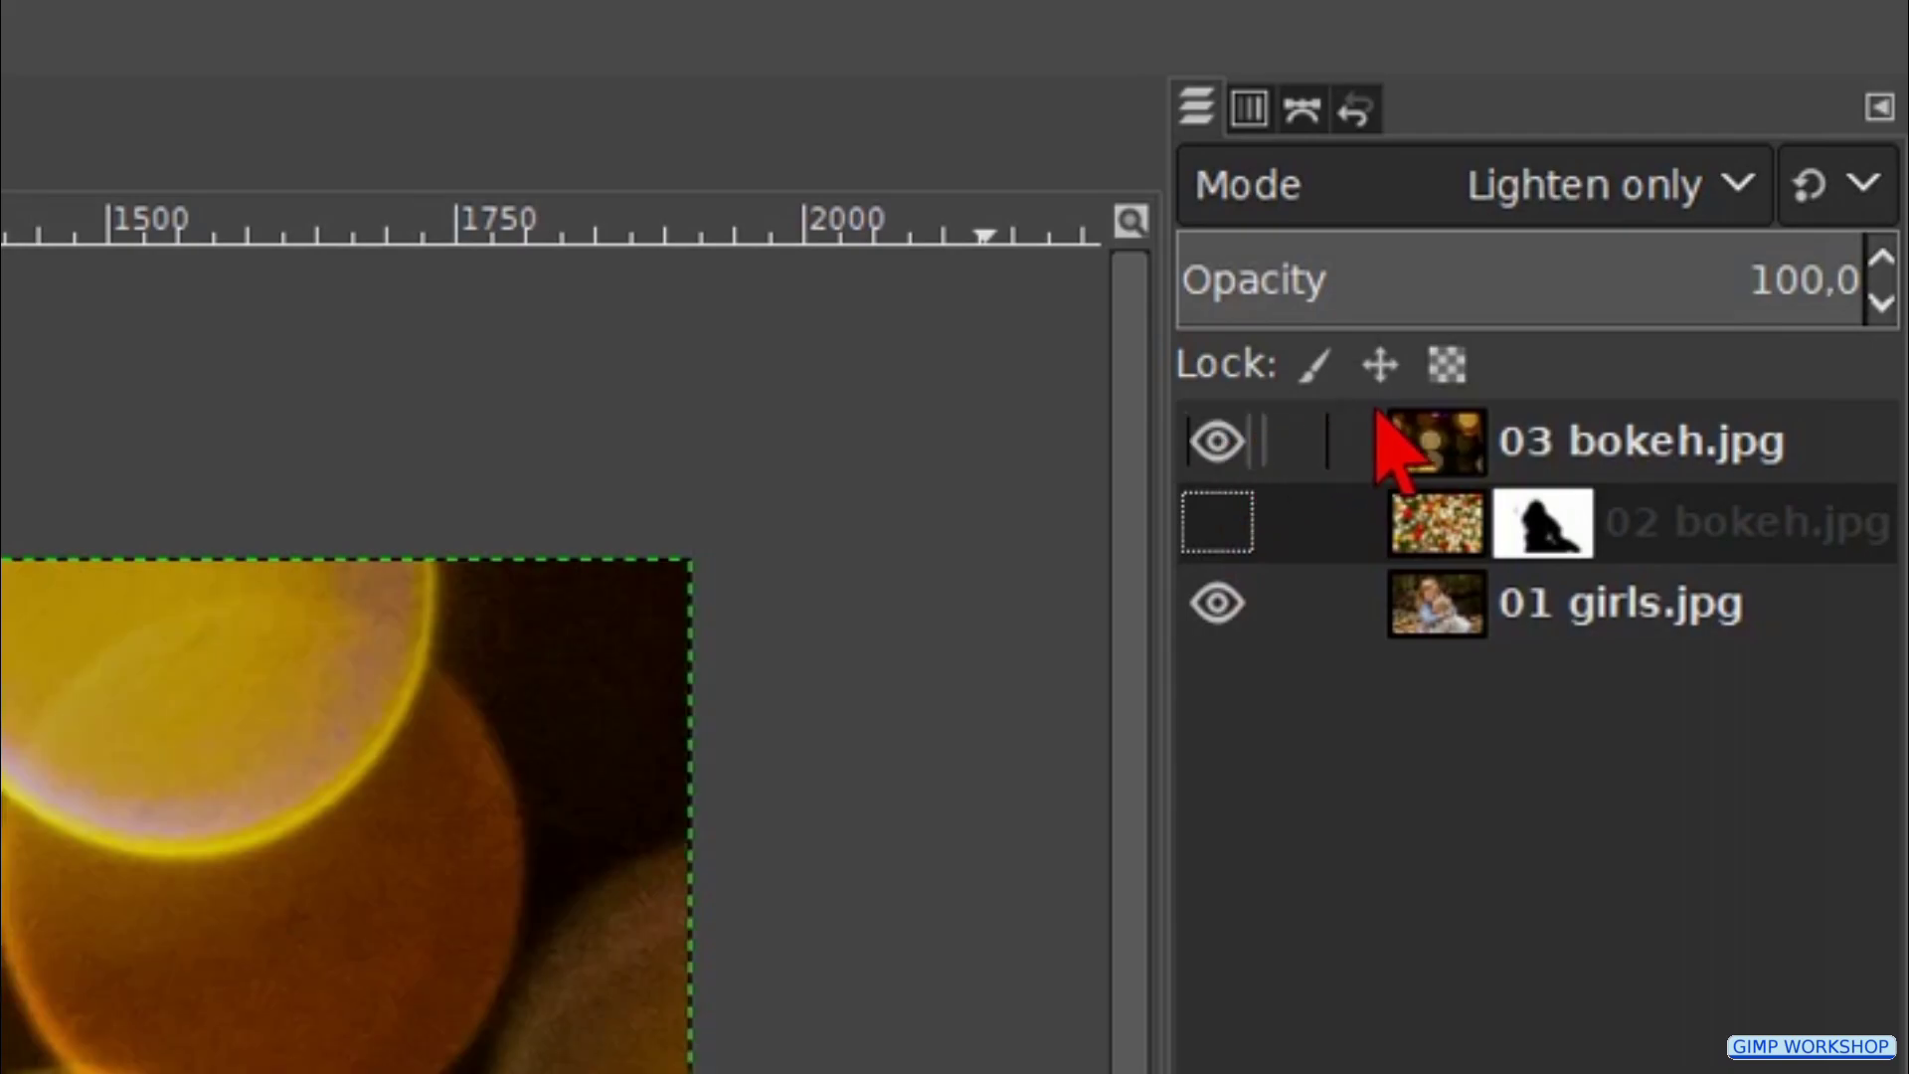
pyautogui.click(1444, 435)
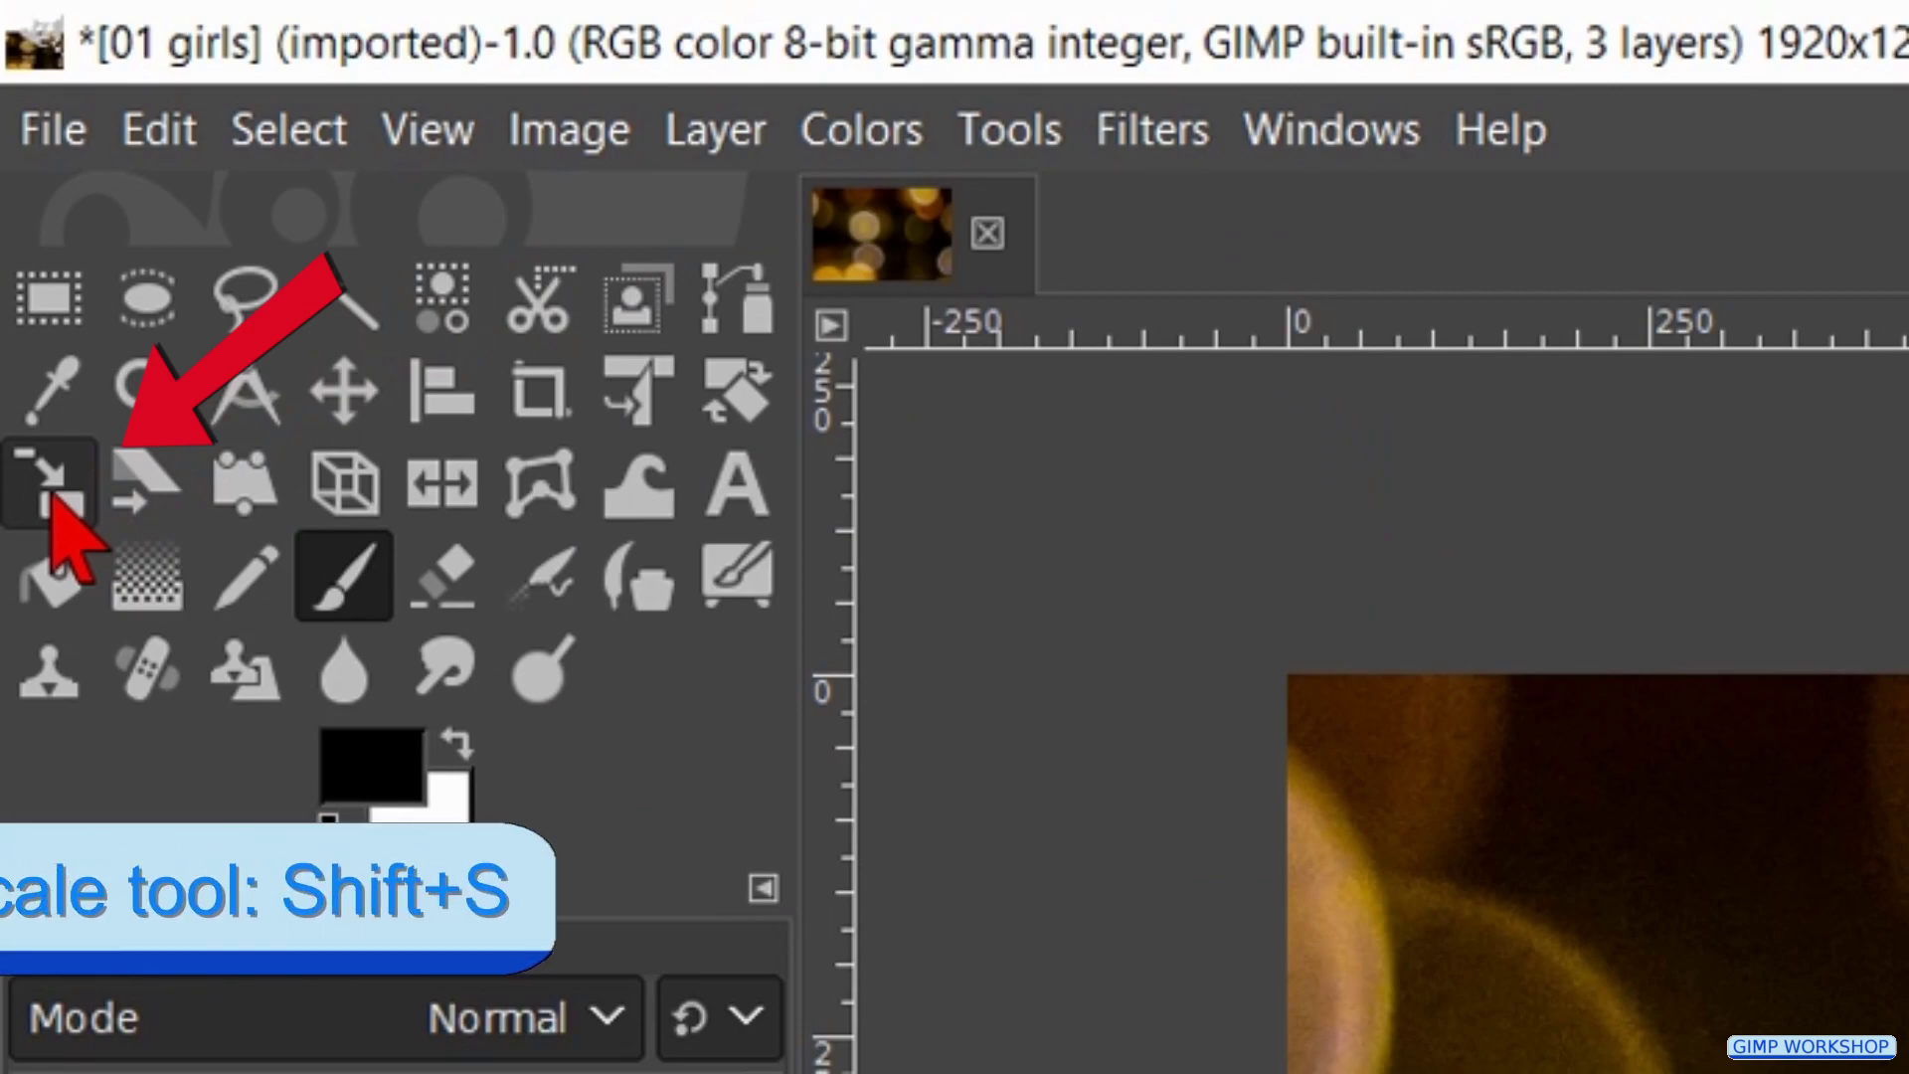
# Scale the 03 bokeh.jpg layer to 3955 × 1335 px to cover the photo.
pyautogui.click(20, 184)
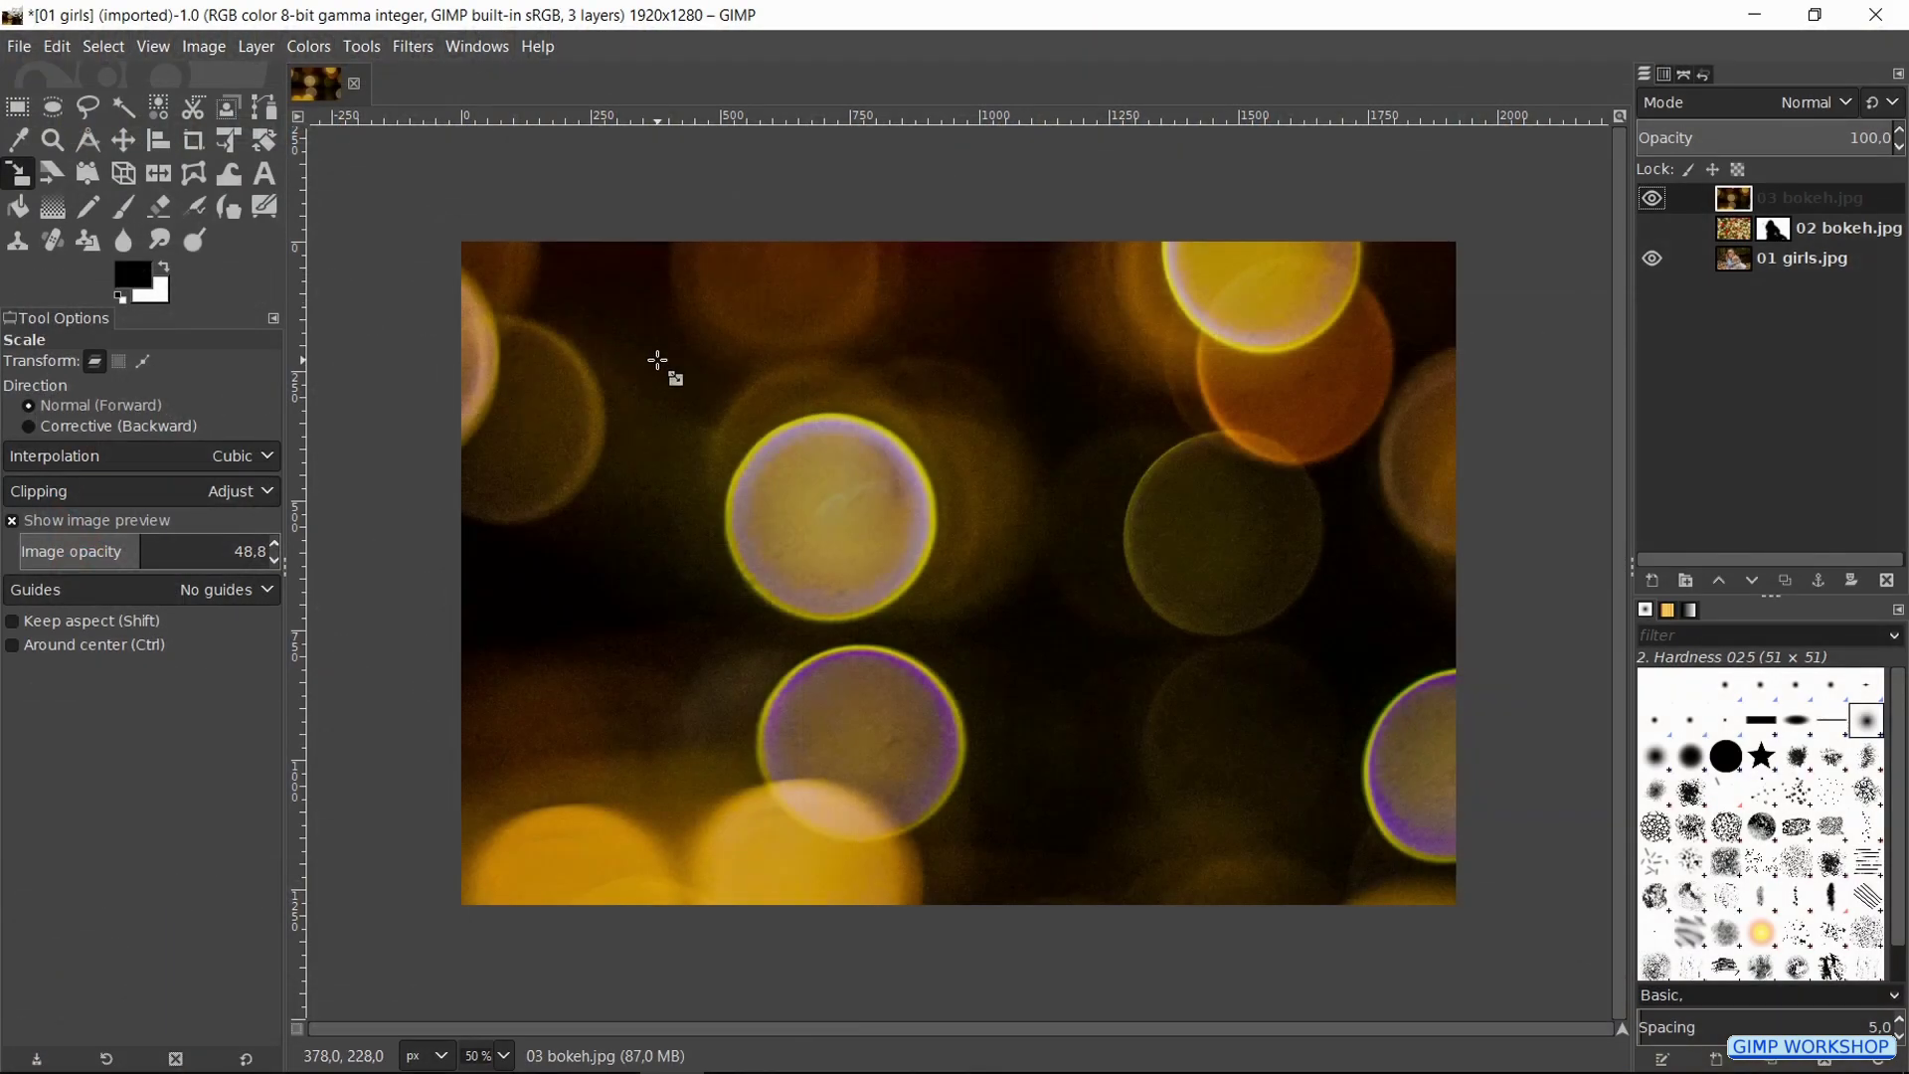
pyautogui.click(657, 360)
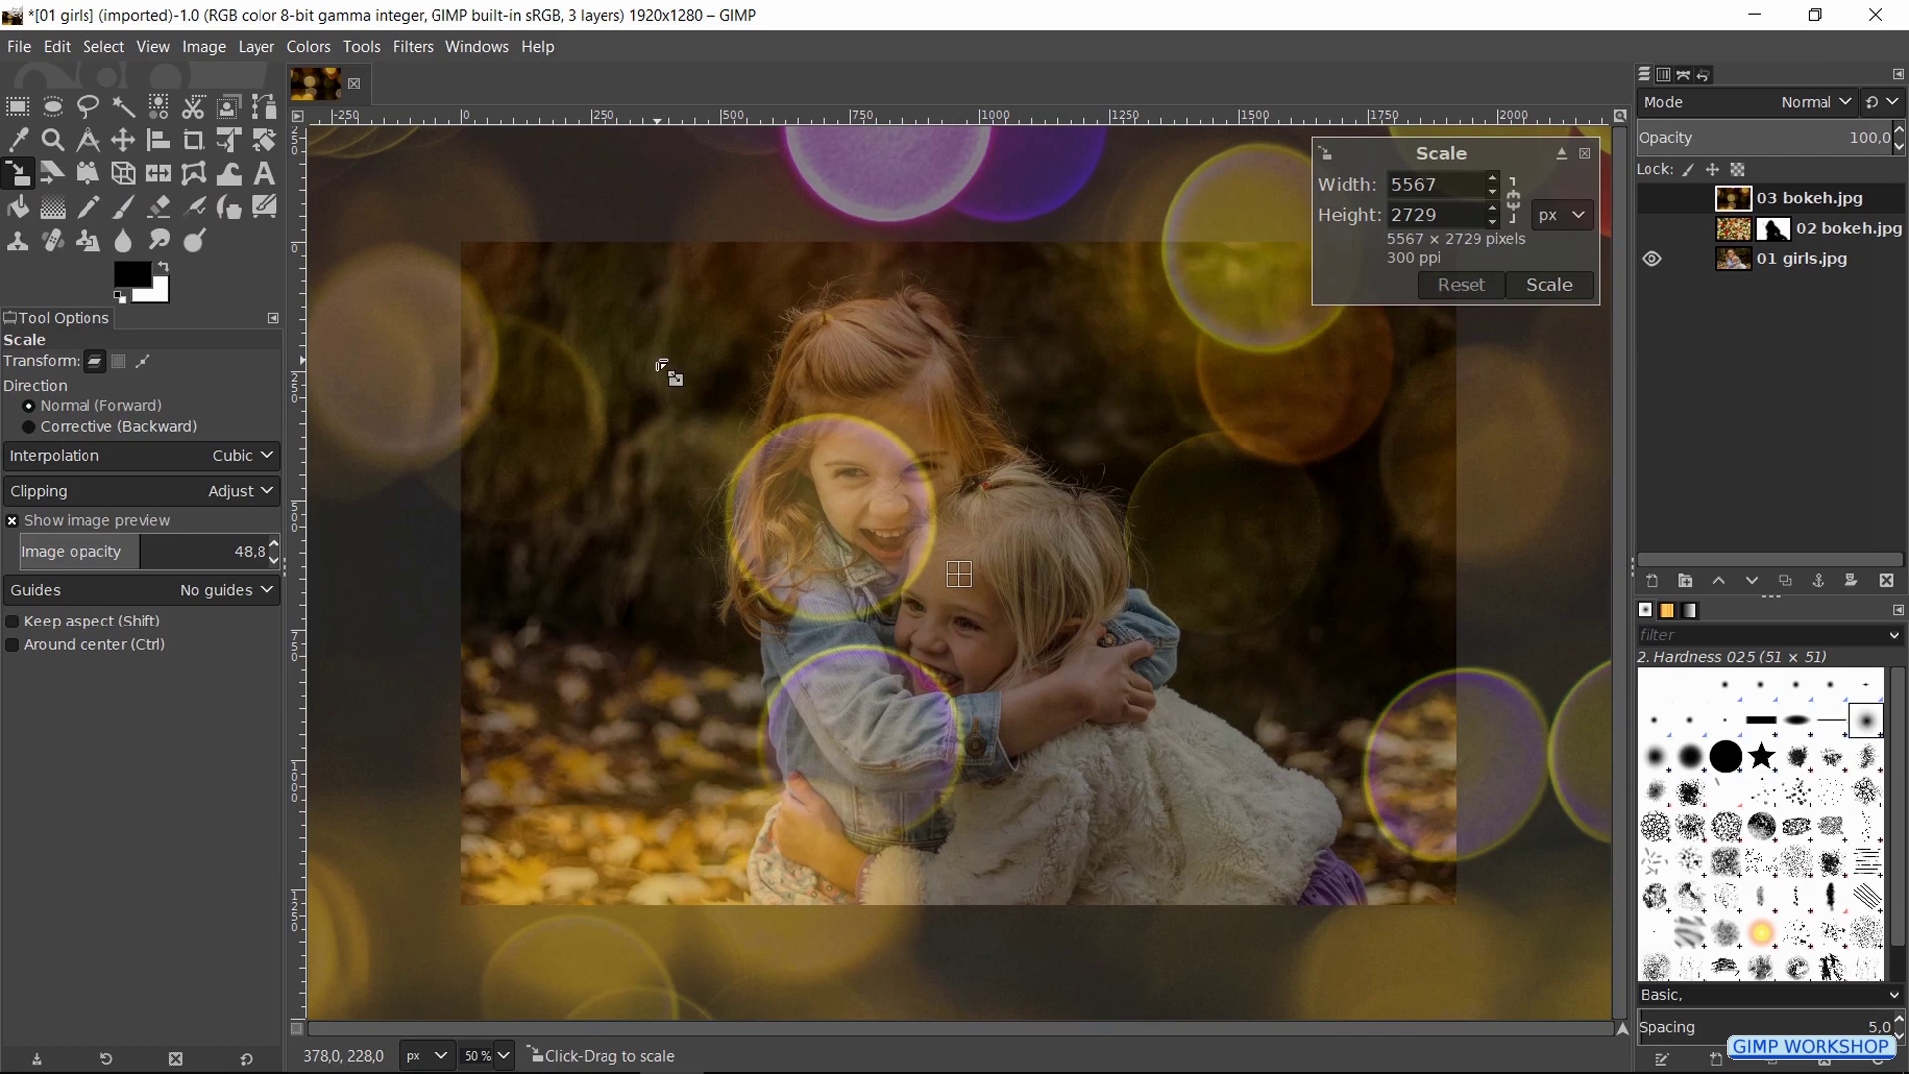
pyautogui.moveTo(664, 370); pyautogui.dragTo(1203, 575)
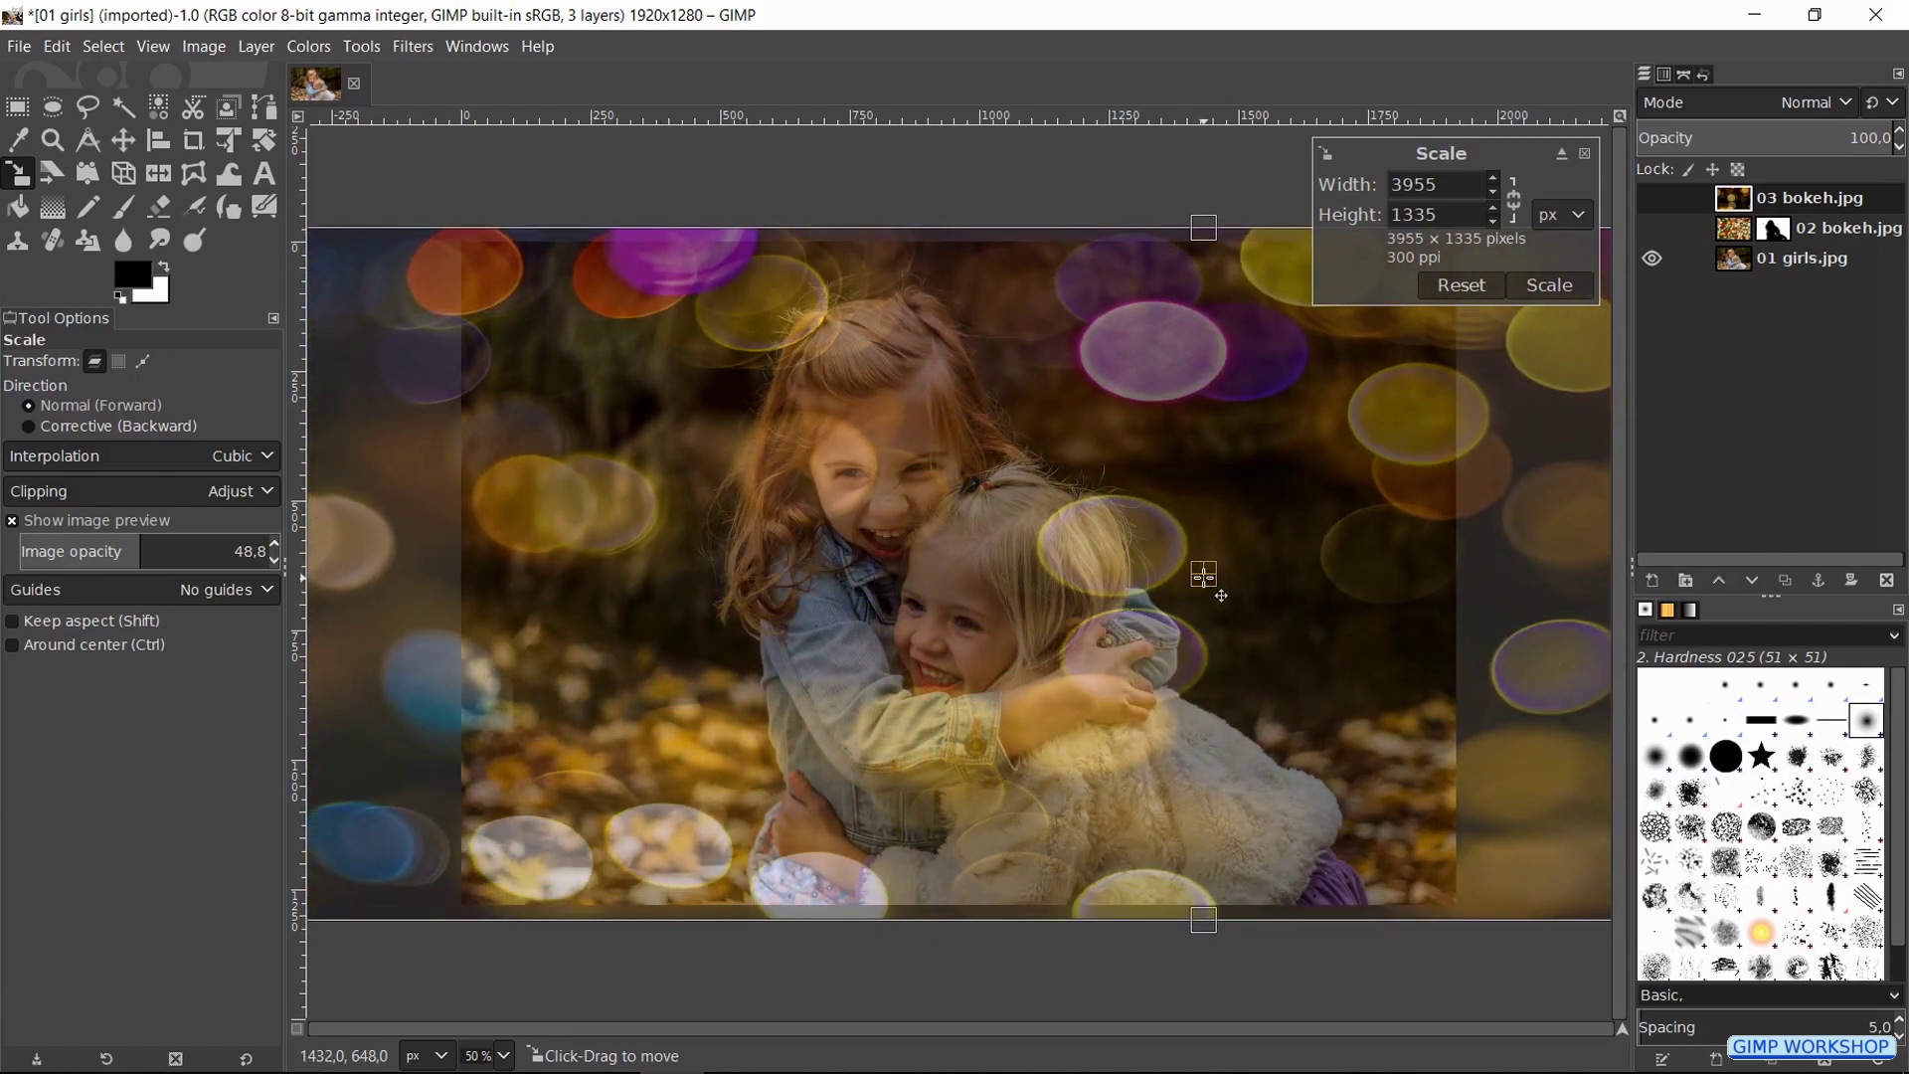
pyautogui.click(1553, 288)
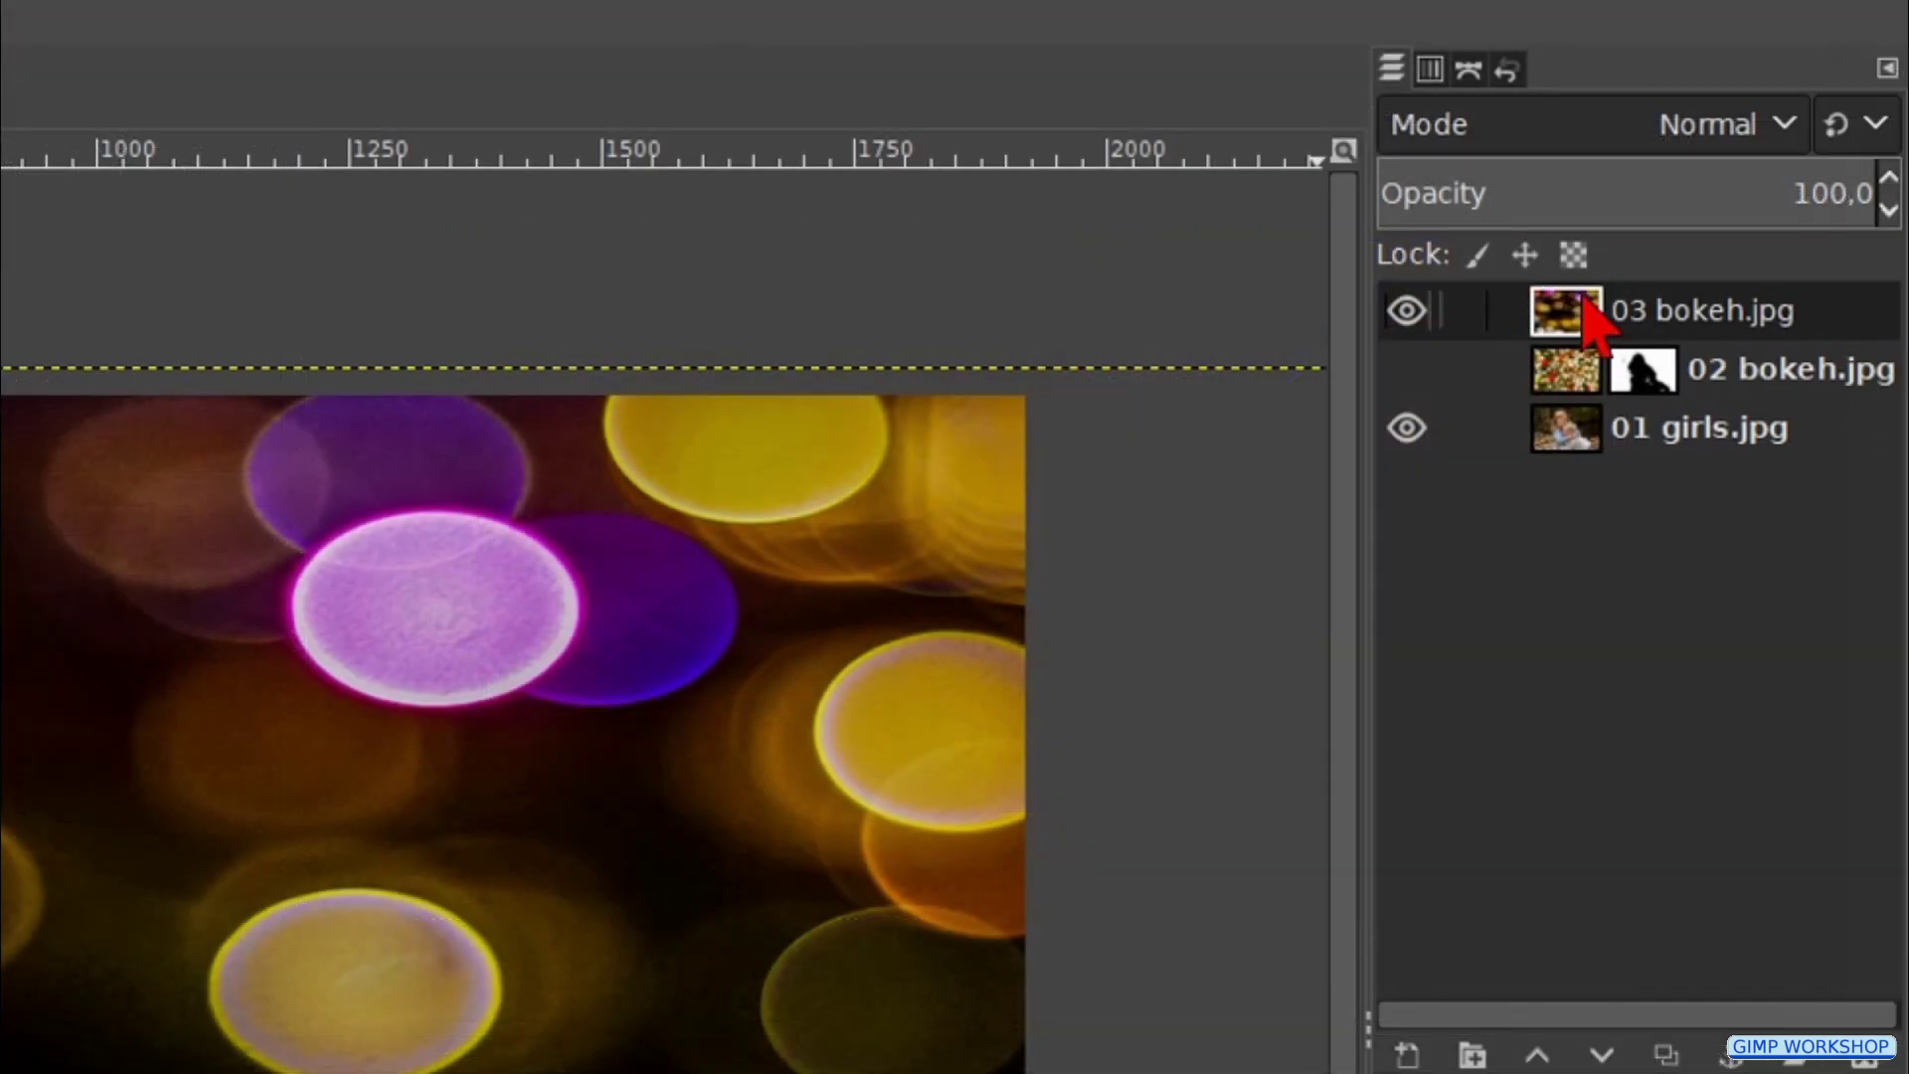
# Add a White, full-opacity layer mask to 03 bokeh.jpg.
pyautogui.rightClick(1603, 320)
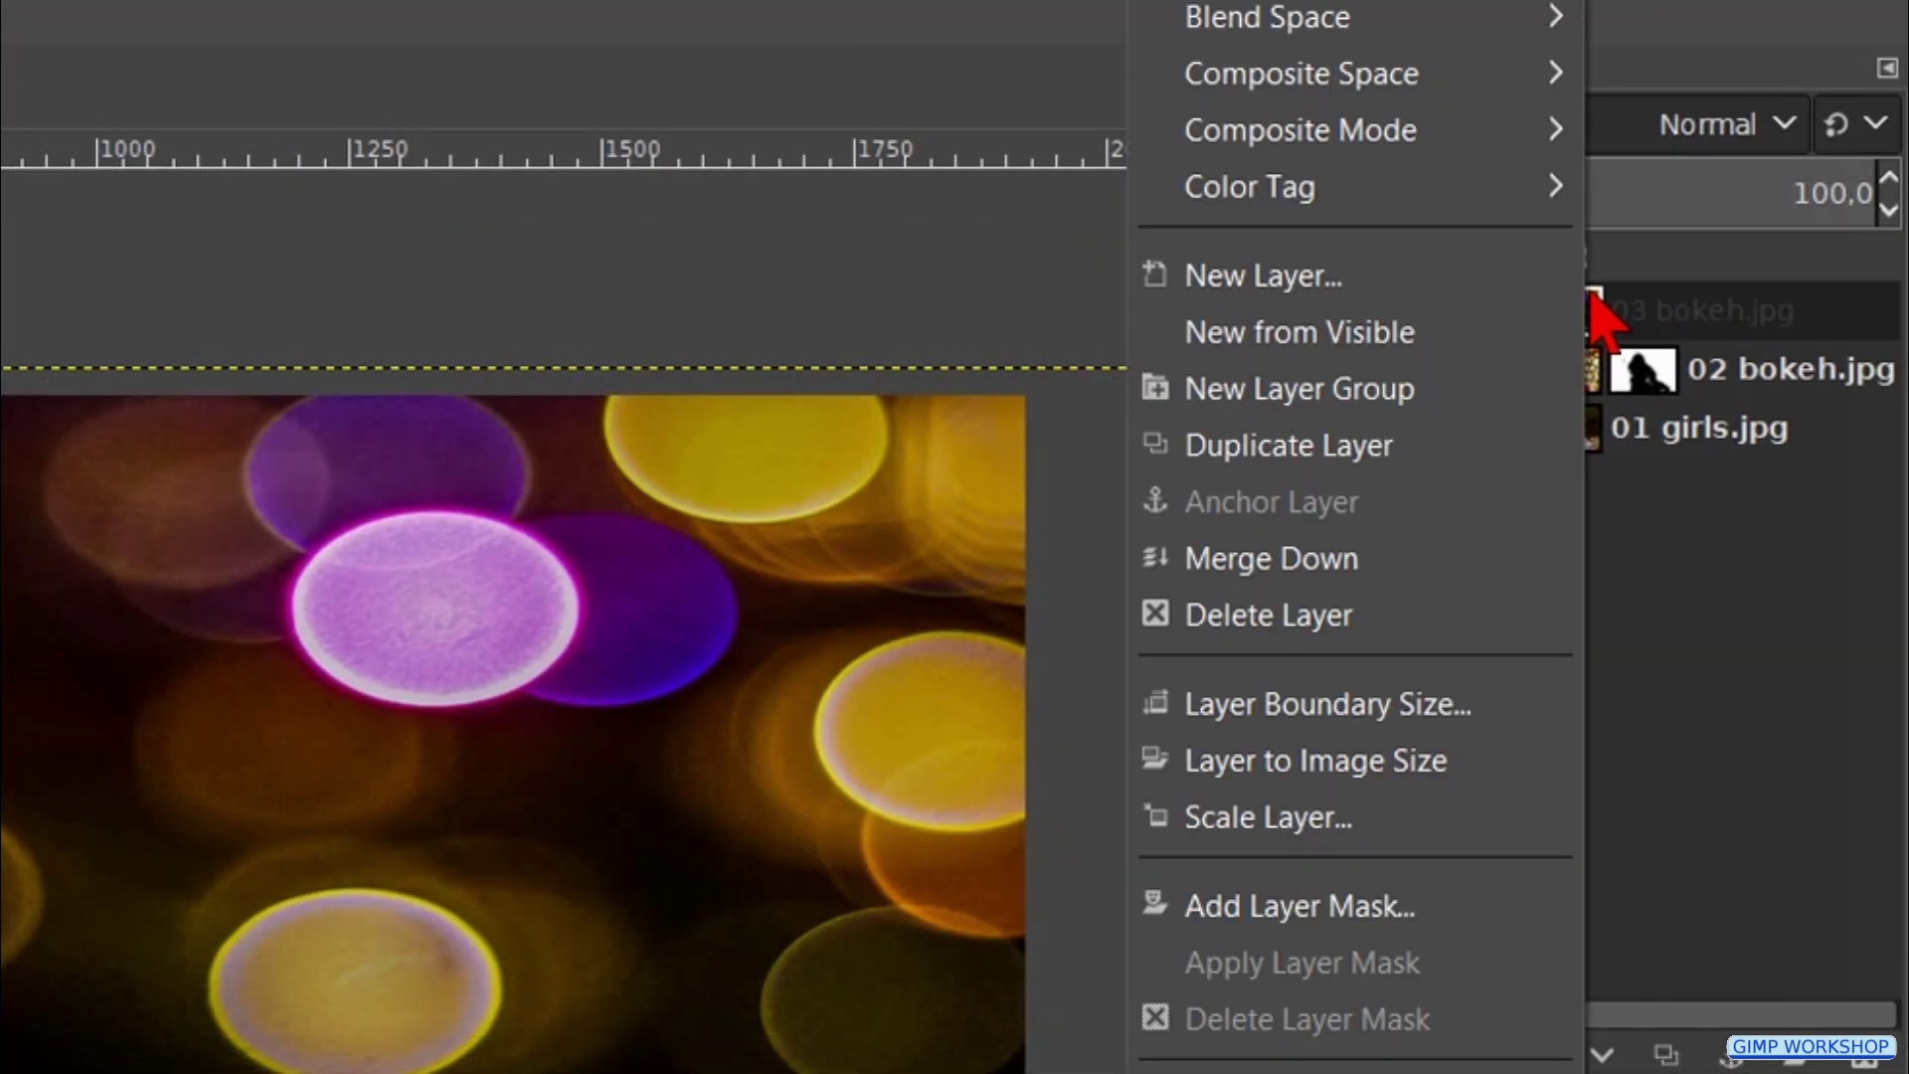
pyautogui.click(1274, 901)
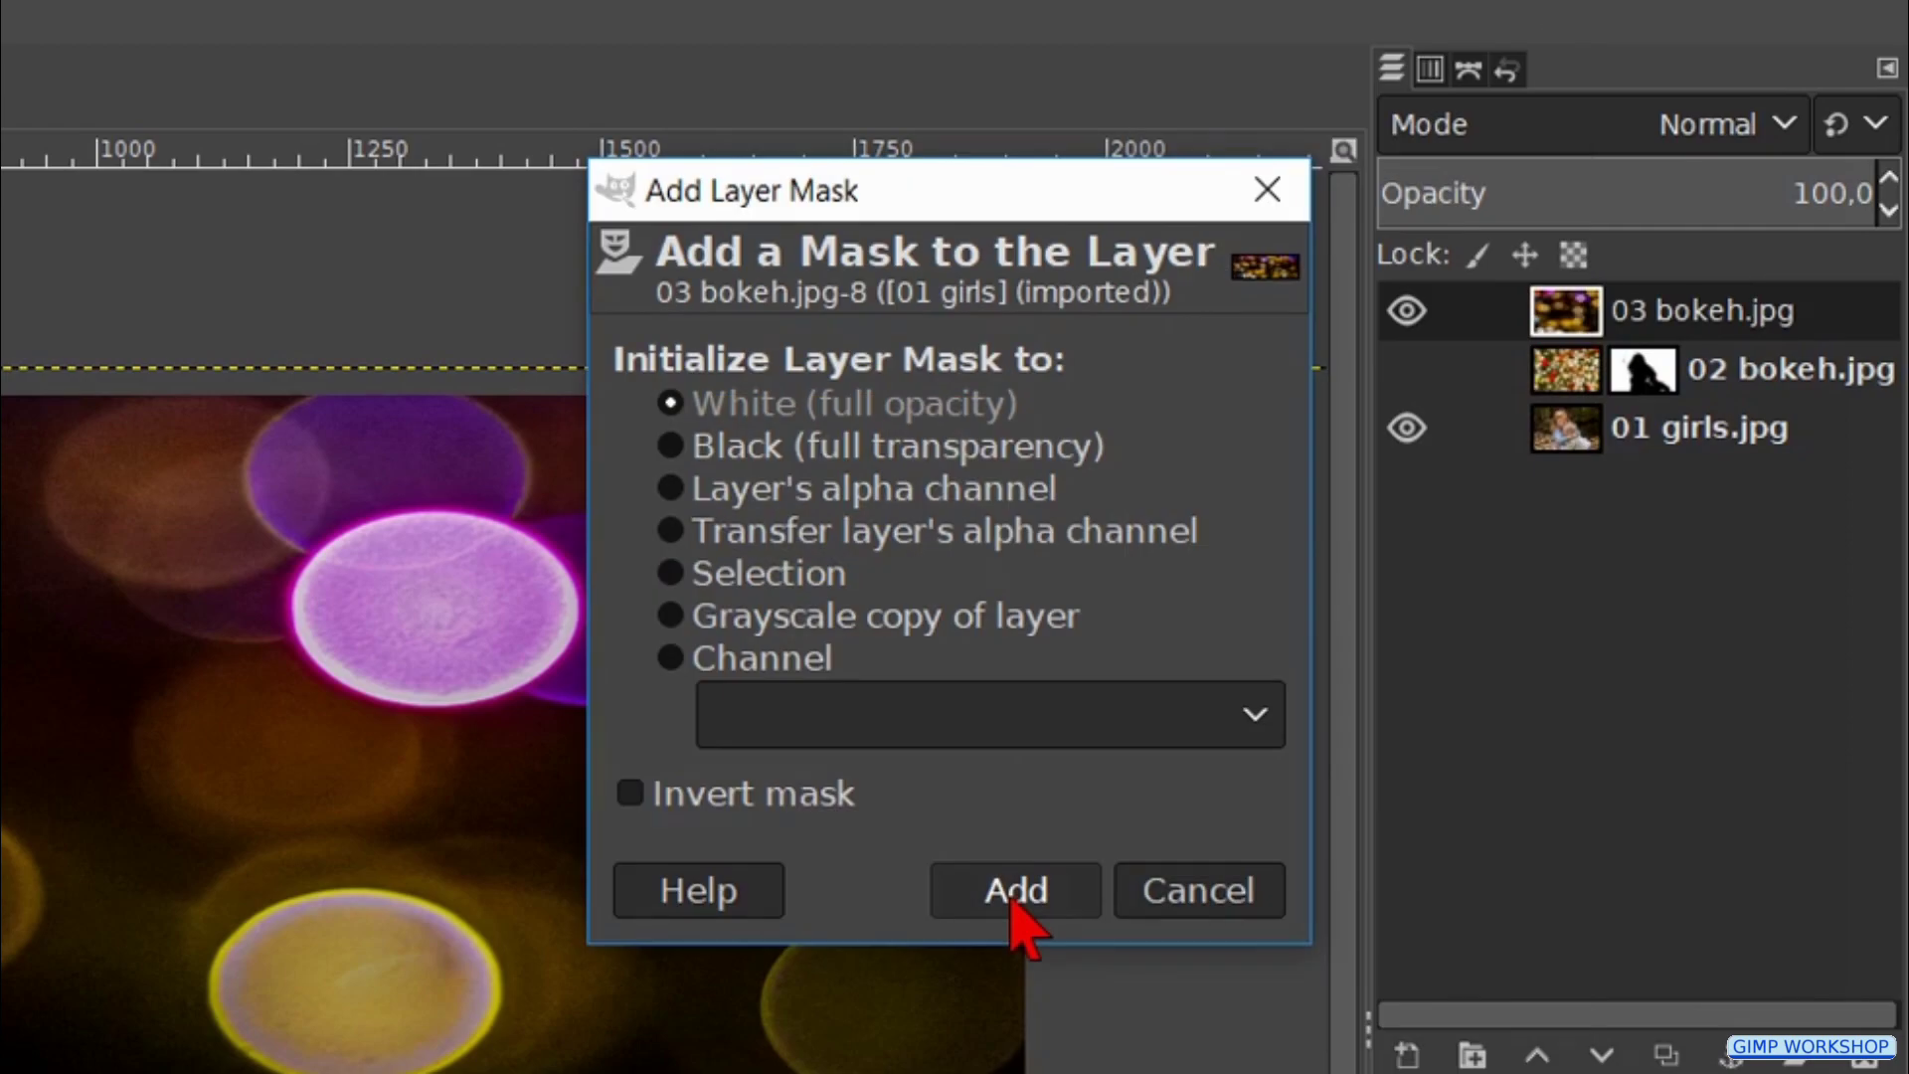
pyautogui.click(1016, 890)
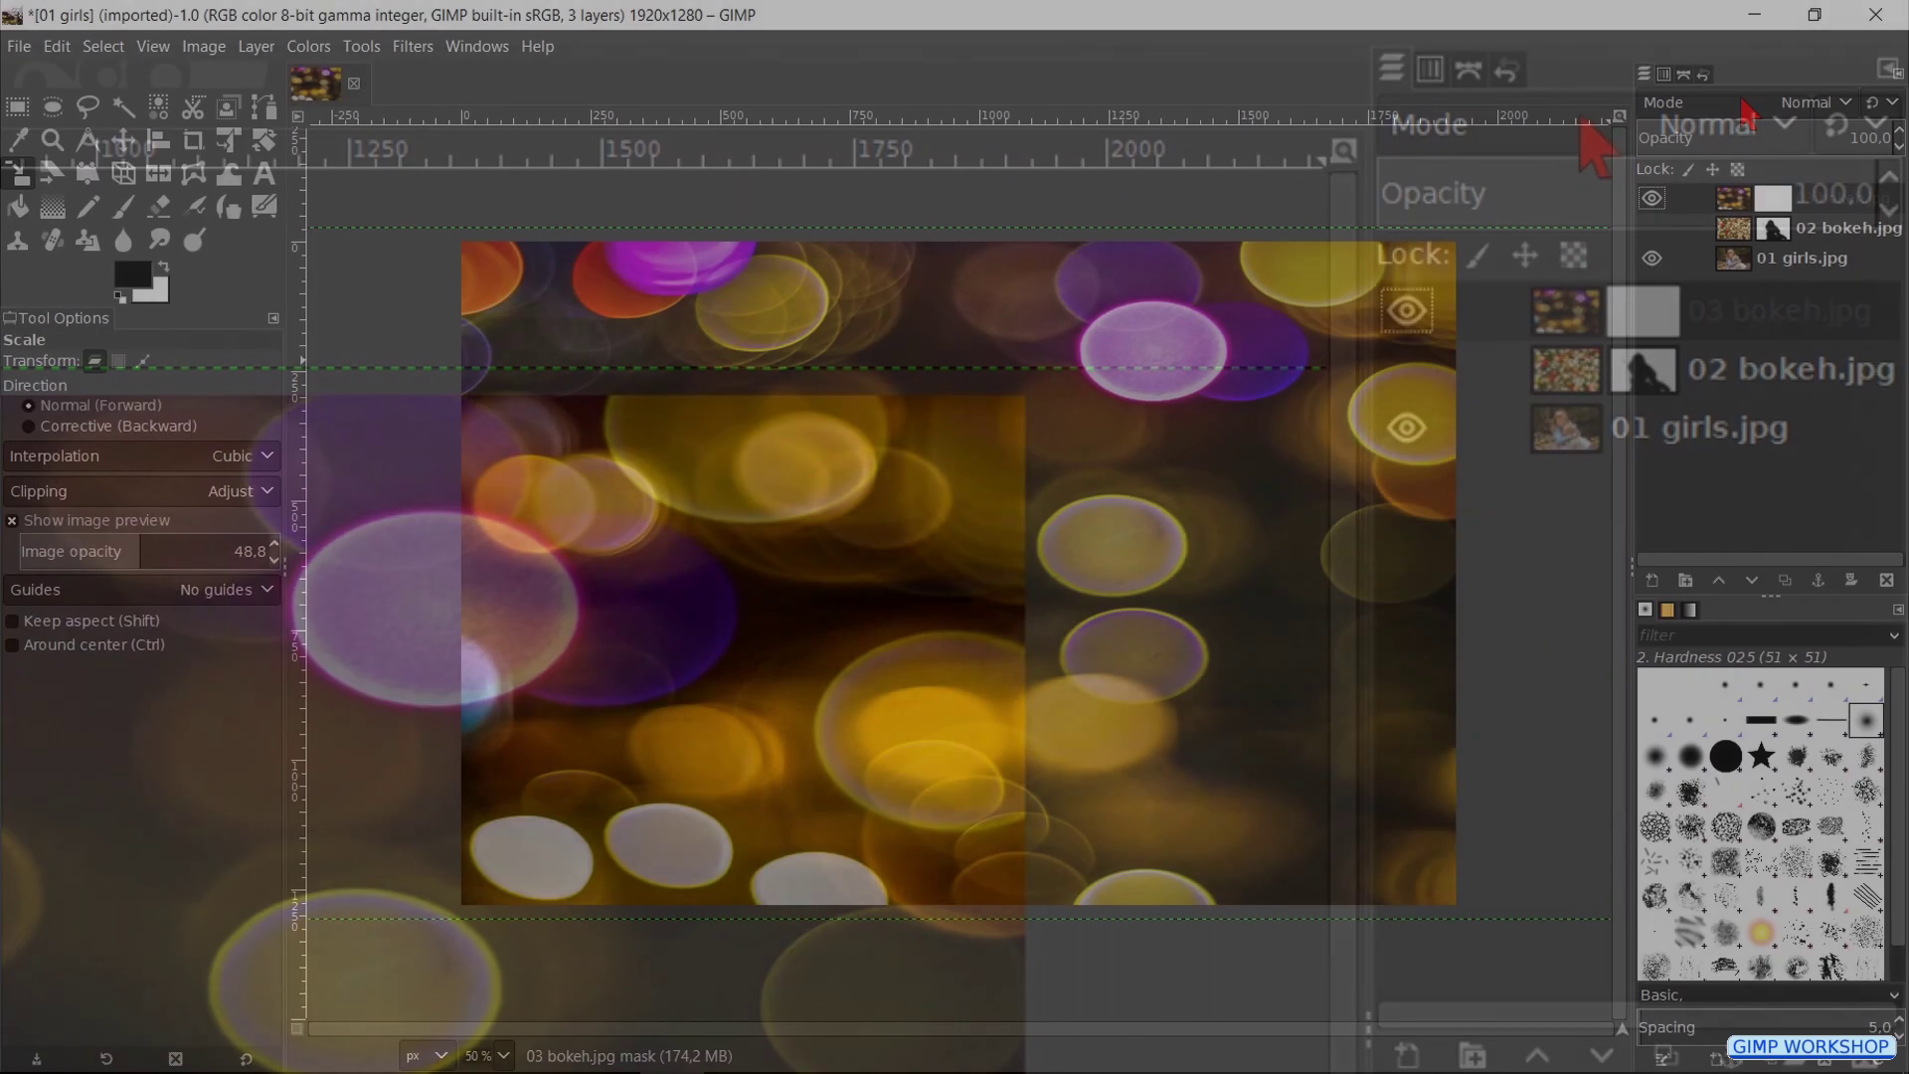
# Try blend modes on 03 bokeh.jpg and settle on Addition.
pyautogui.scroll(-4, 1611, 130)
pyautogui.scroll(-5, 1750, 115)
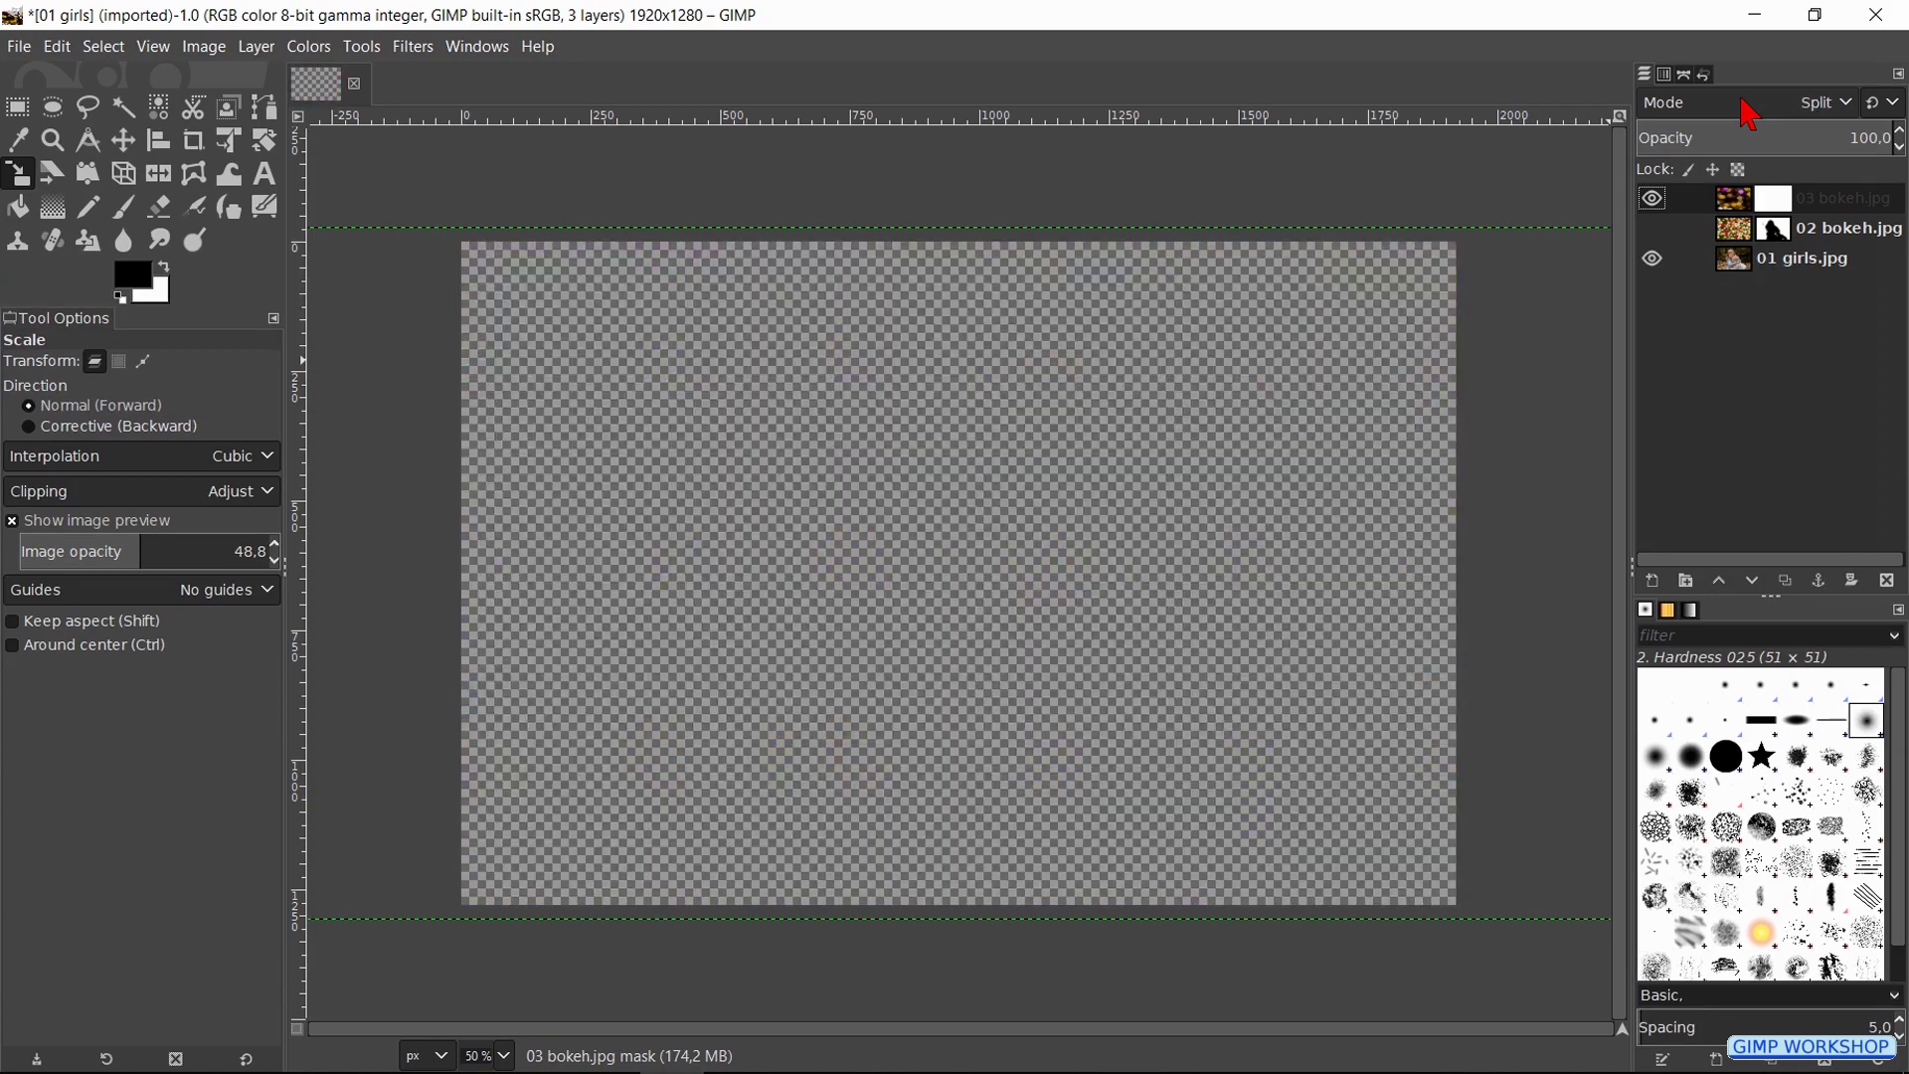
pyautogui.scroll(-4, 1750, 115)
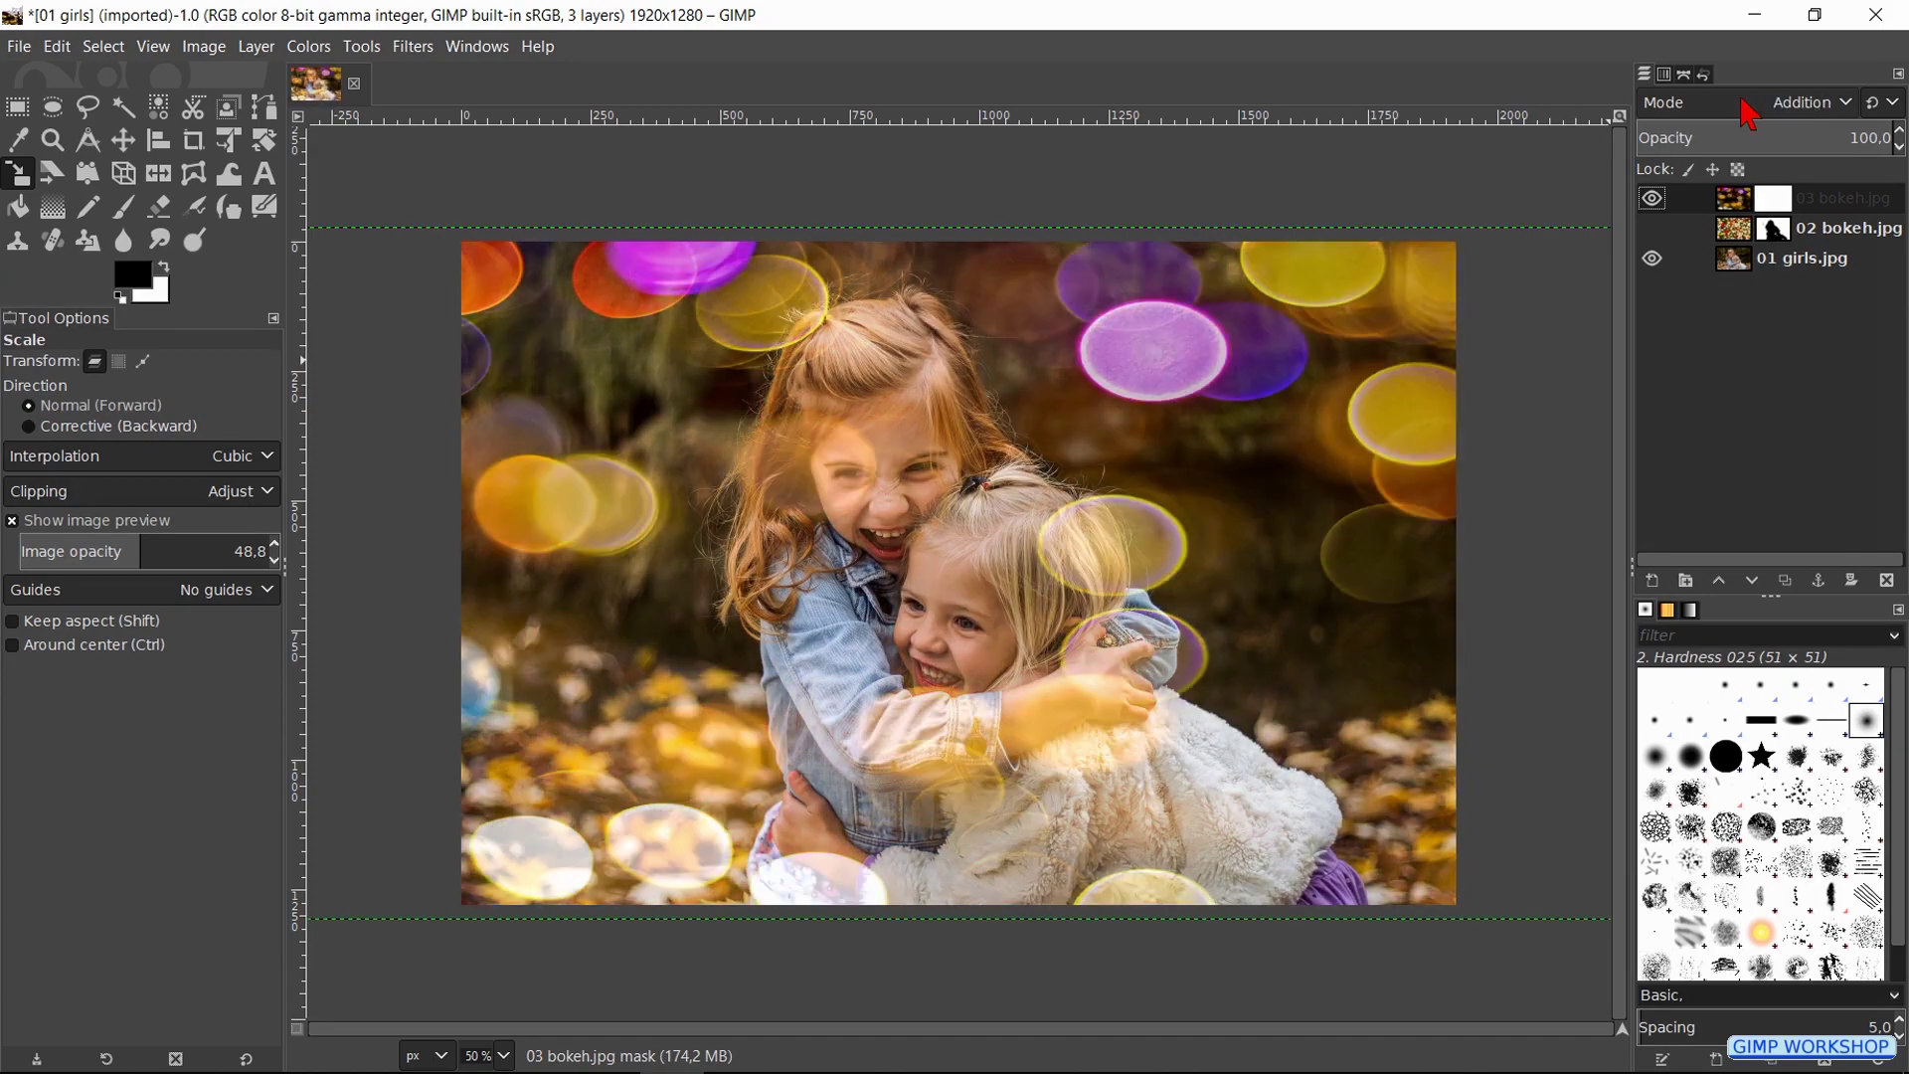
pyautogui.scroll(-1, 1750, 116)
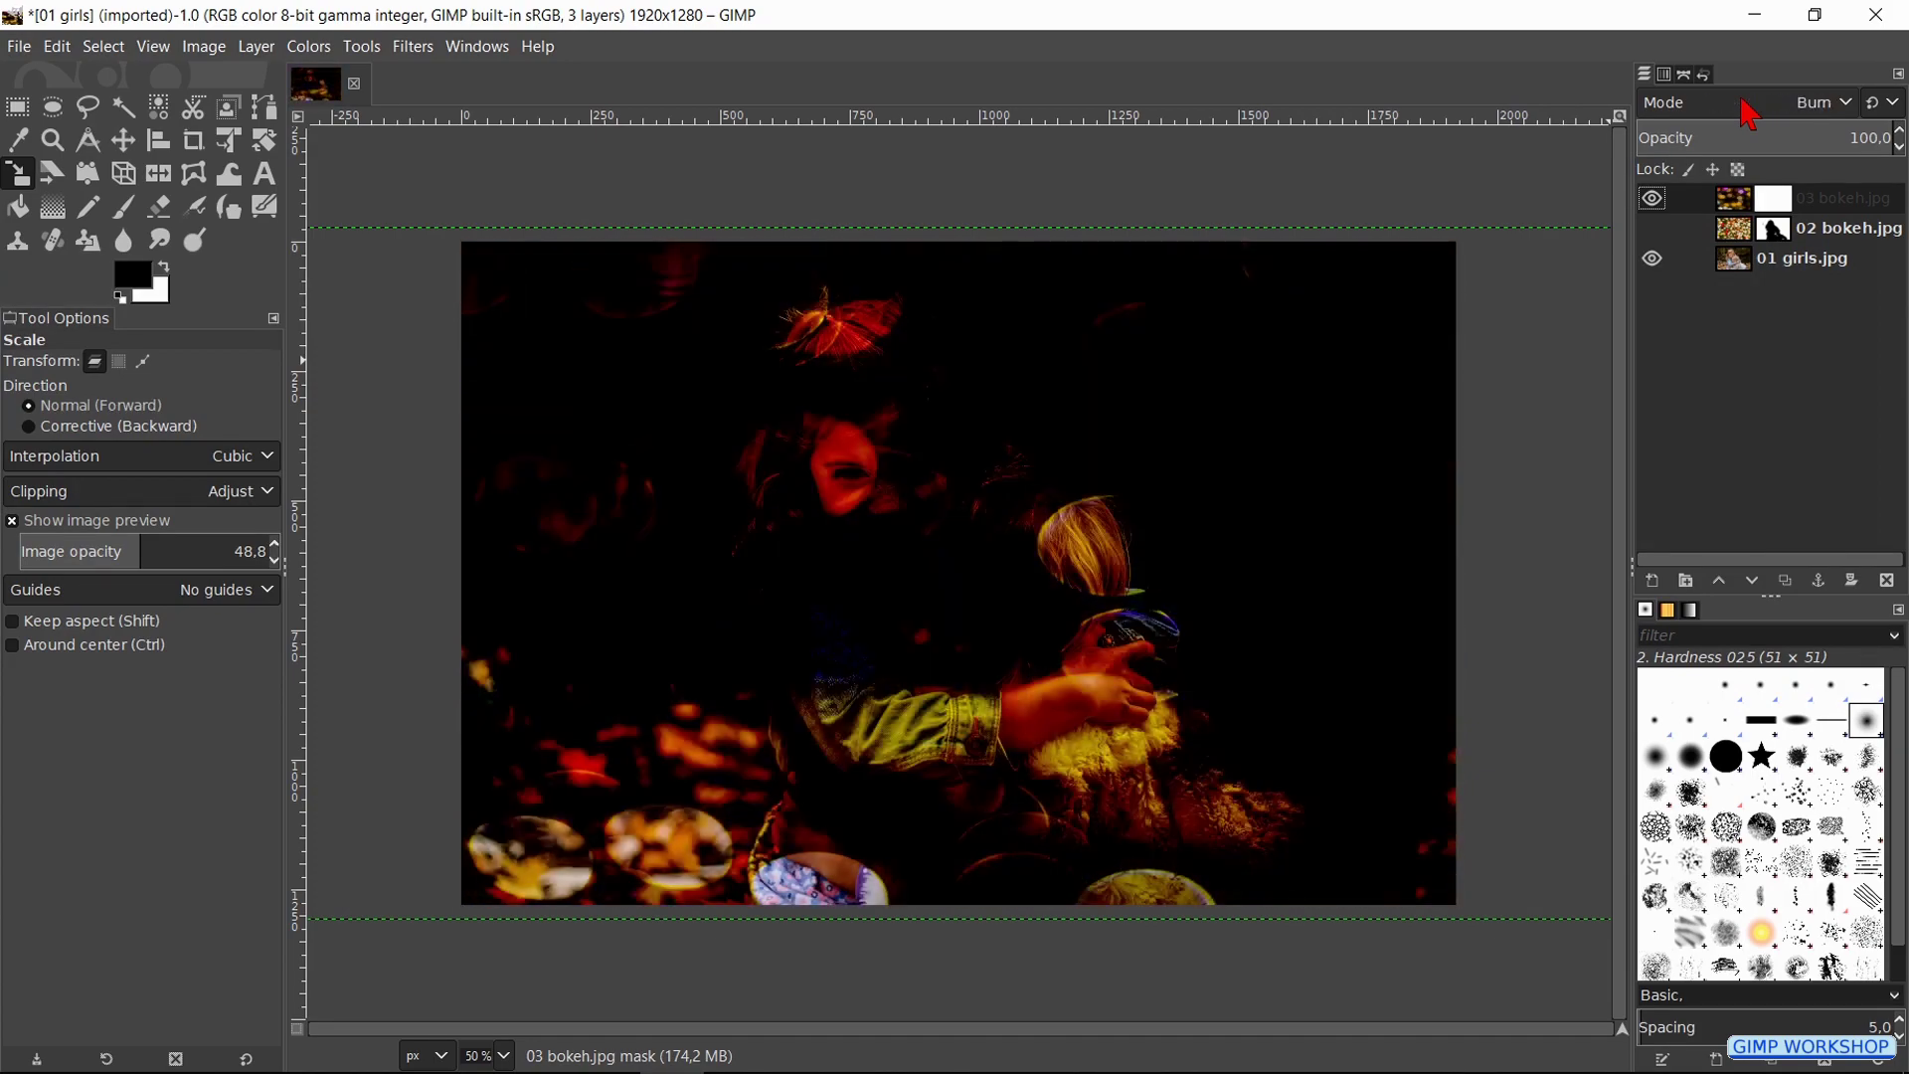
pyautogui.scroll(1, 1750, 116)
pyautogui.scroll(1, 1747, 113)
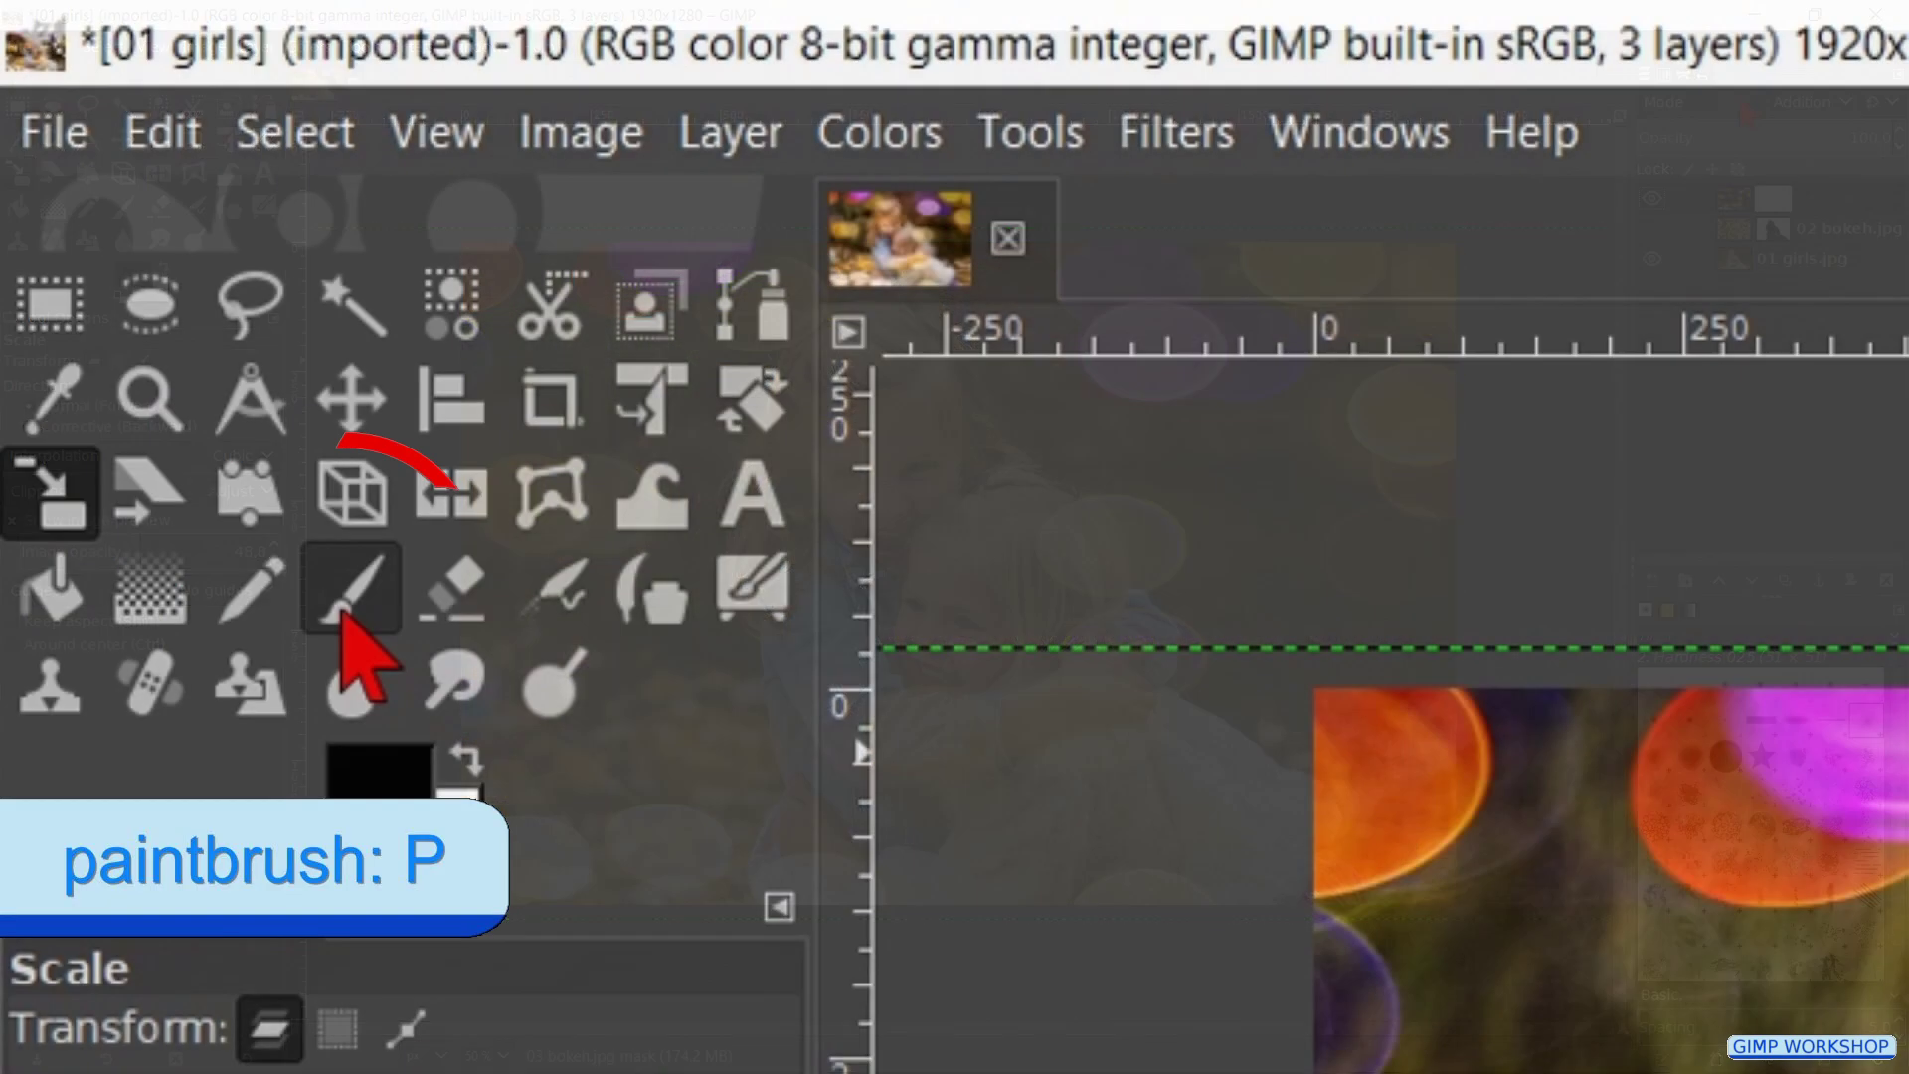
# Paint black on the 03 bokeh.jpg mask over the older girl's face.
pyautogui.click(121, 209)
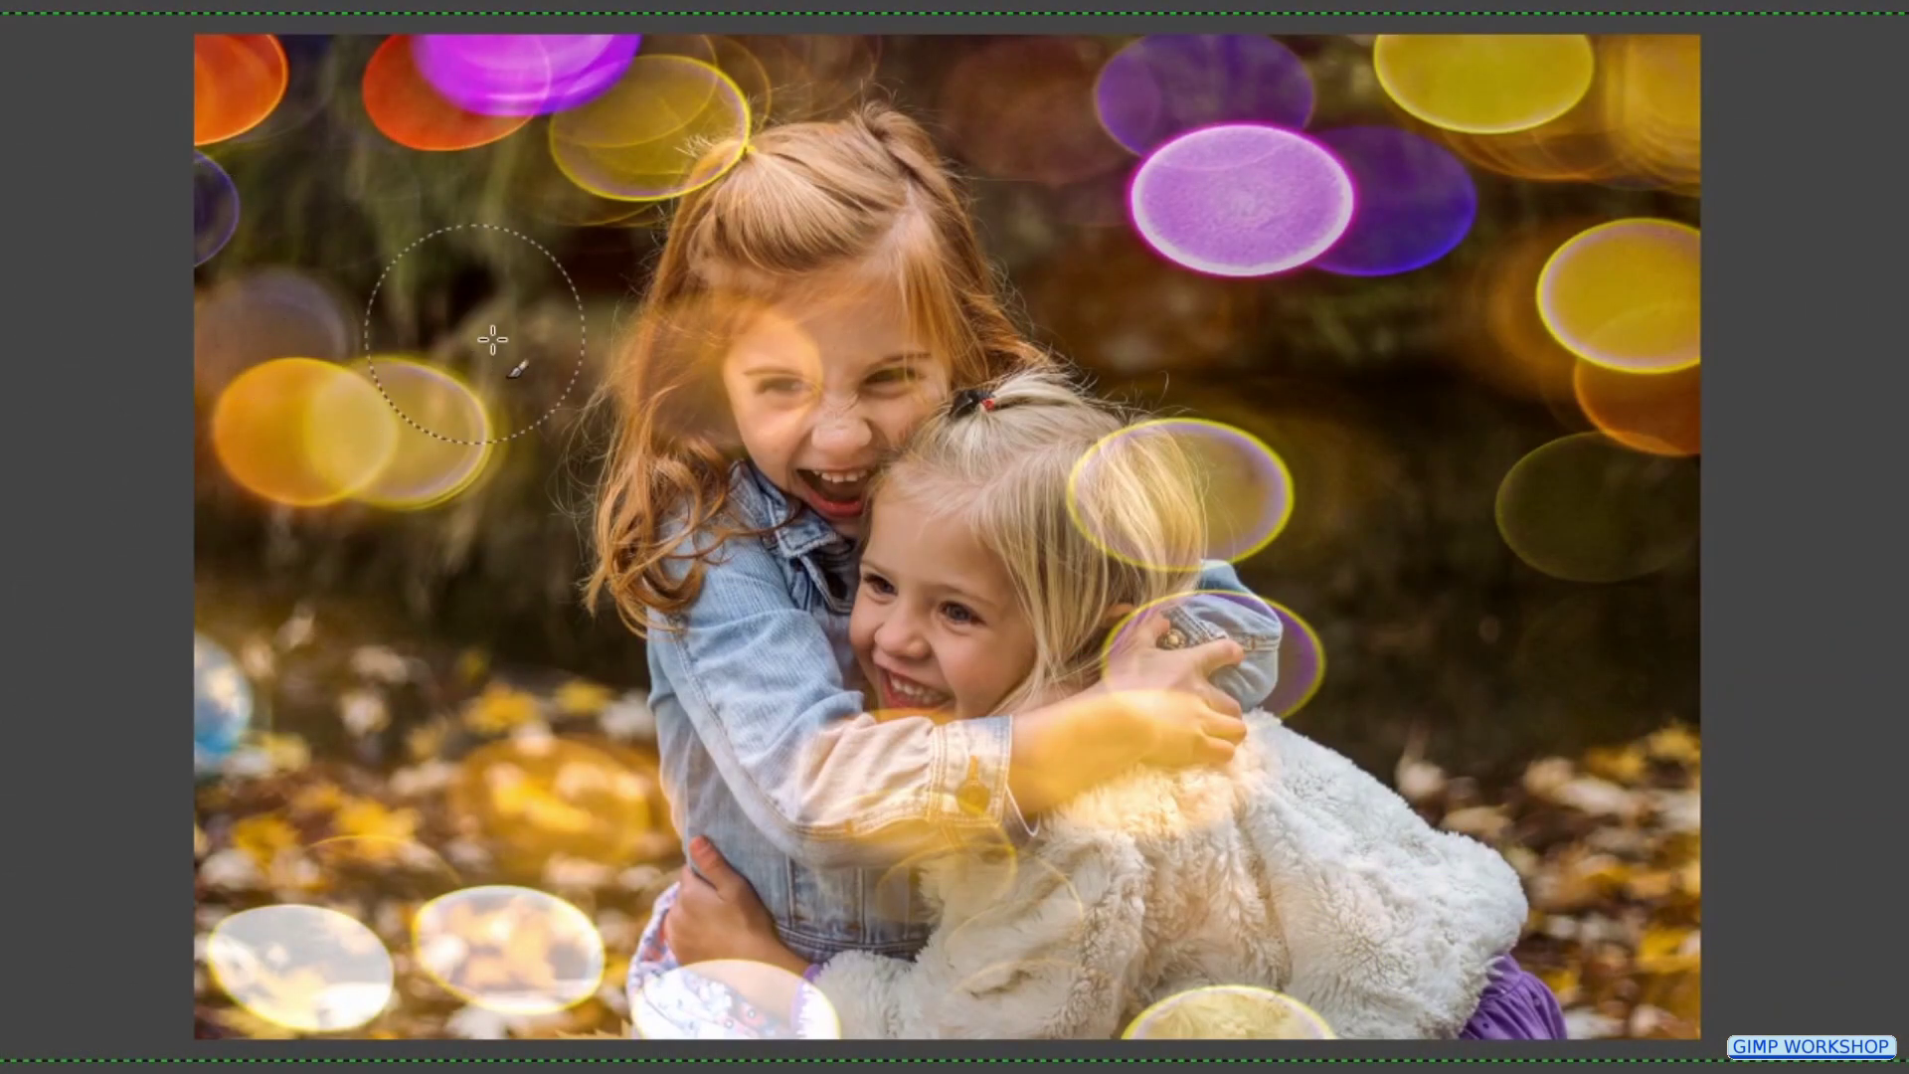
pyautogui.moveTo(736, 329); pyautogui.dragTo(795, 398)
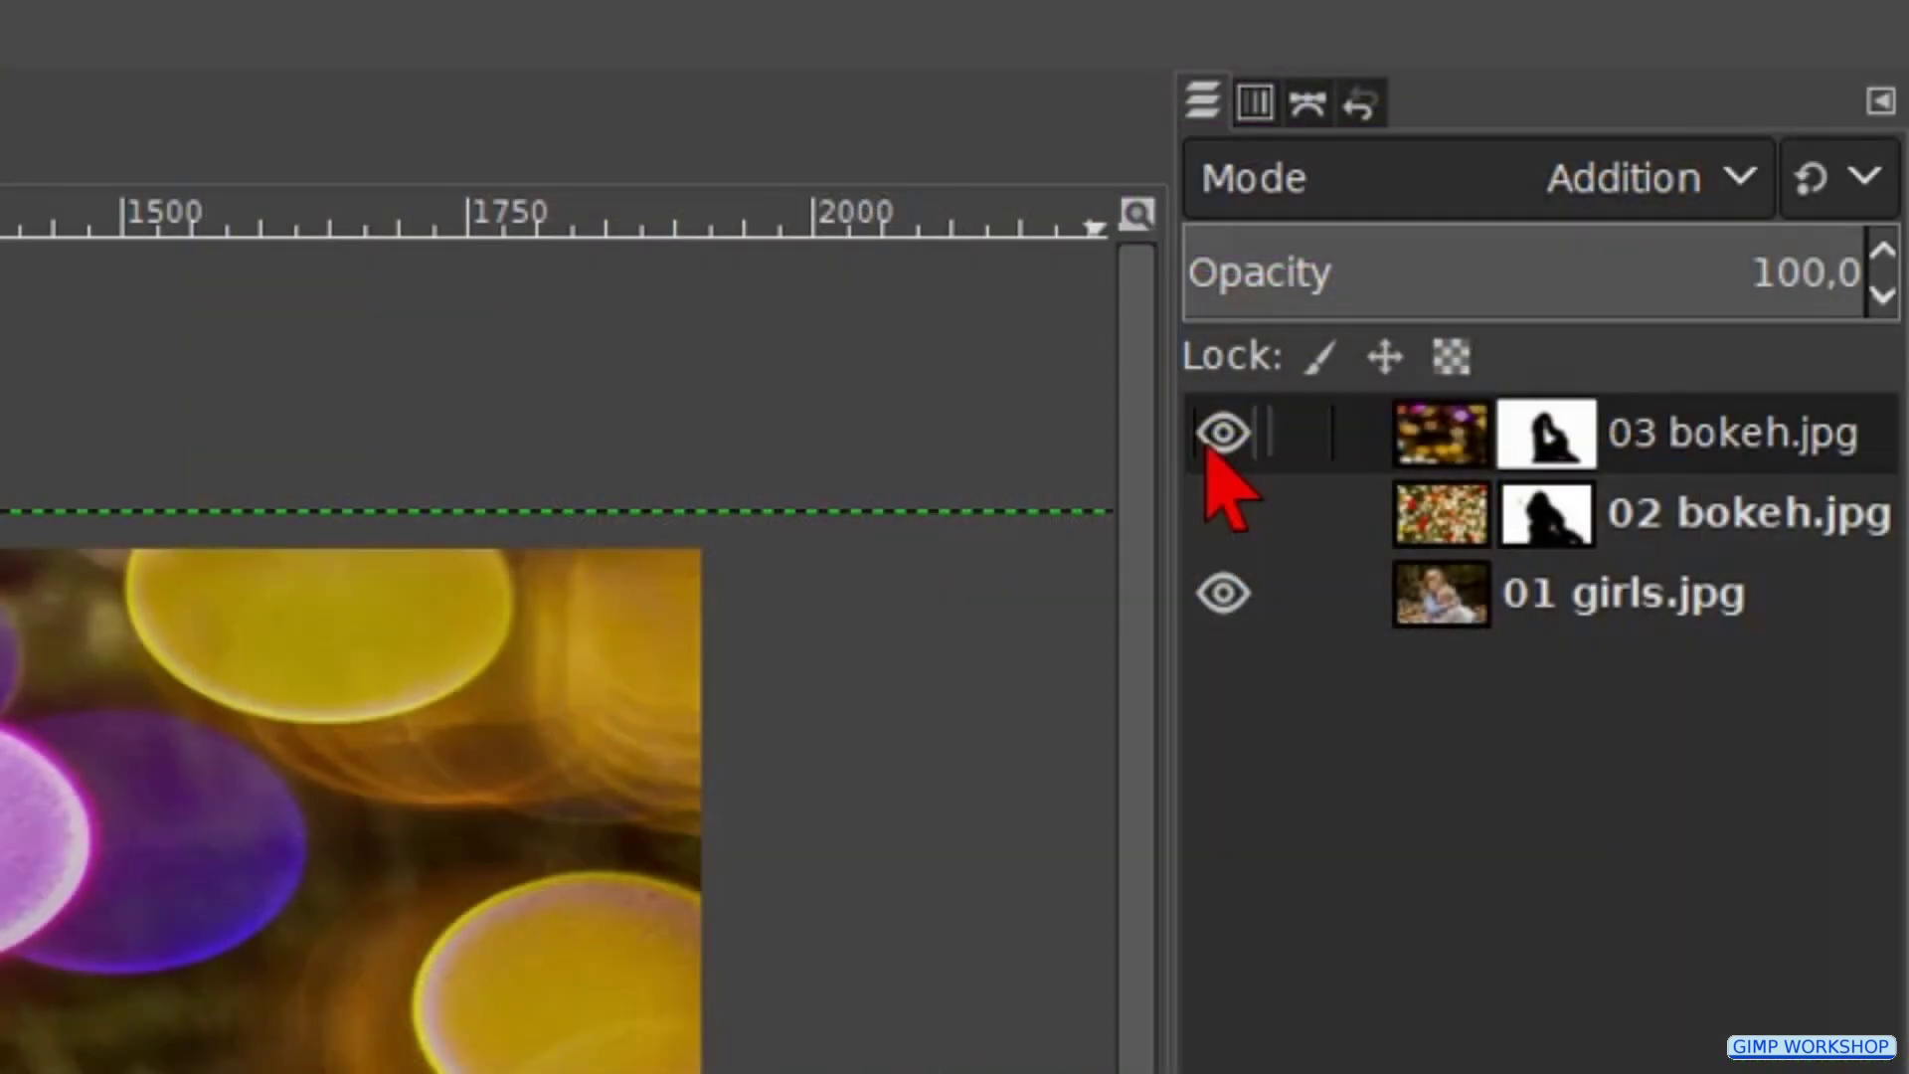
# Hide 03 bokeh.jpg to compare, then show 02 bokeh.jpg again.
pyautogui.click(1223, 434)
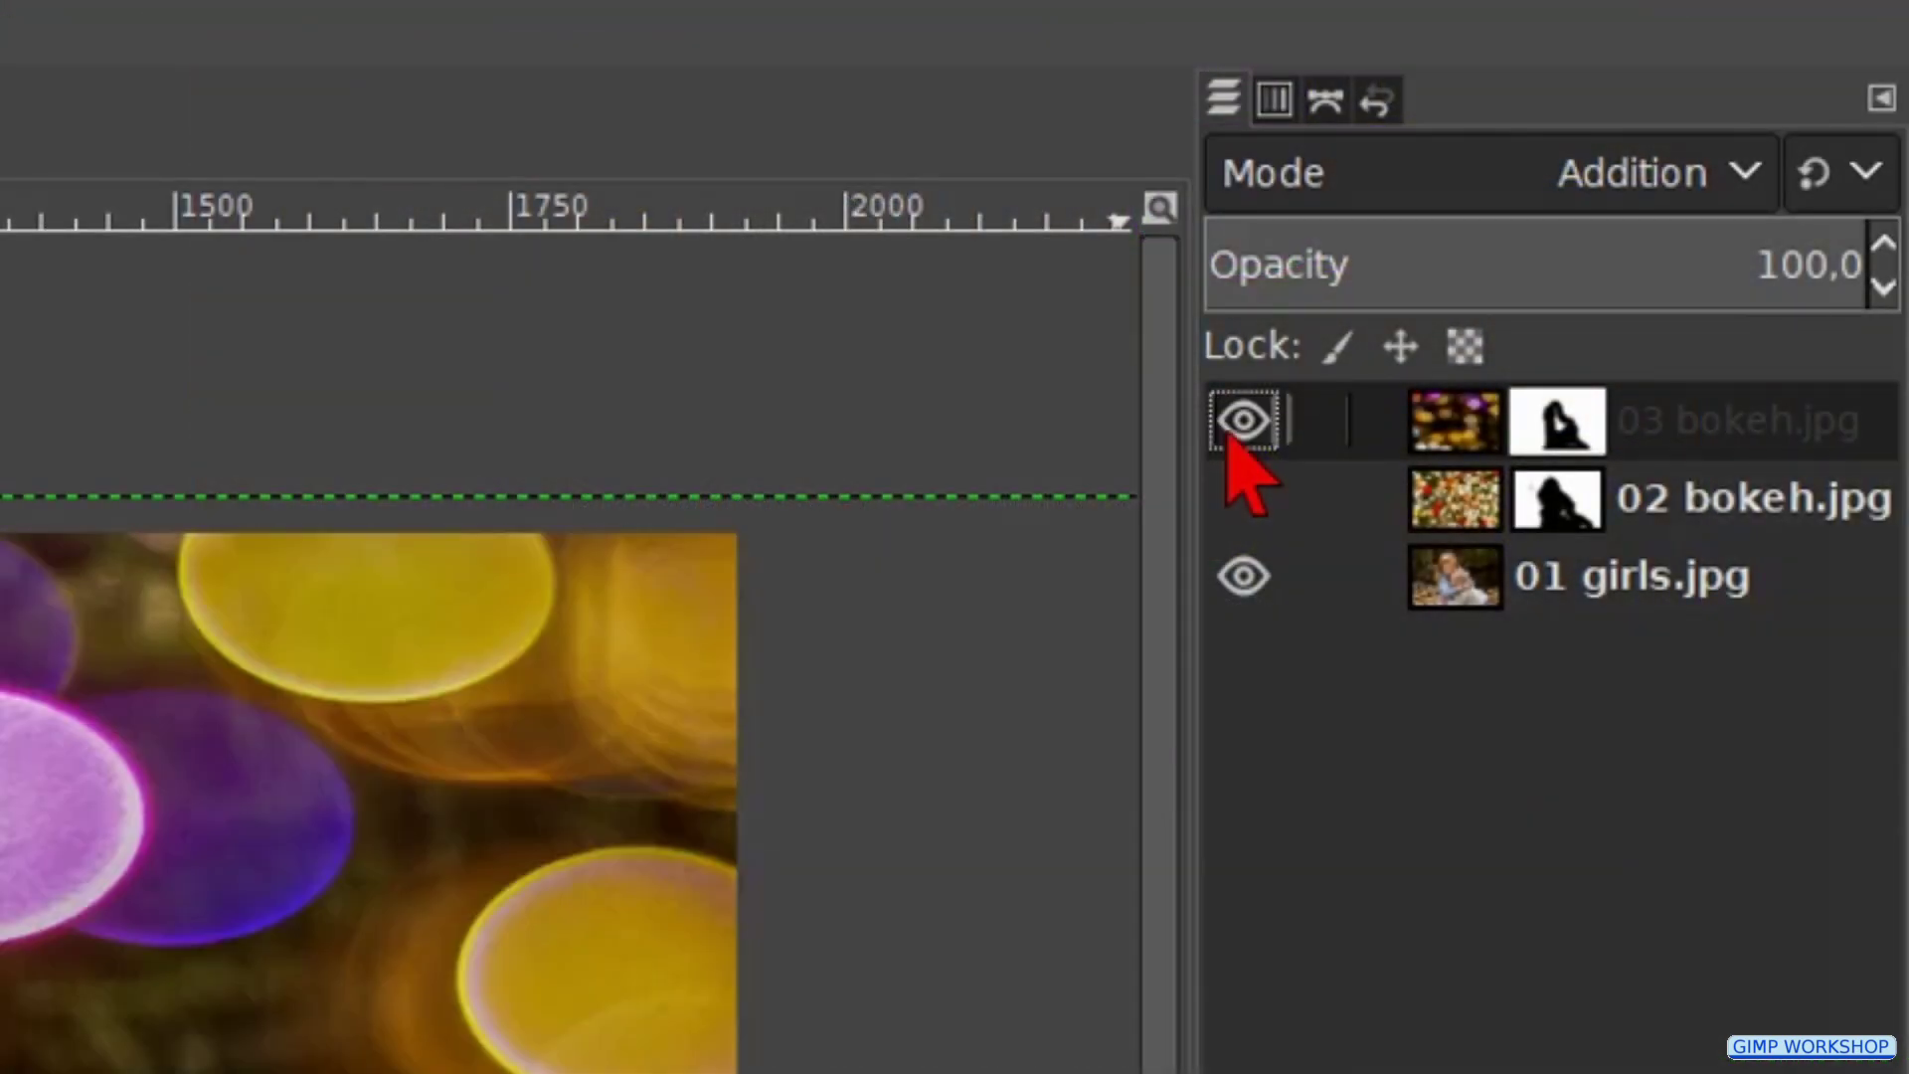
pyautogui.click(1239, 500)
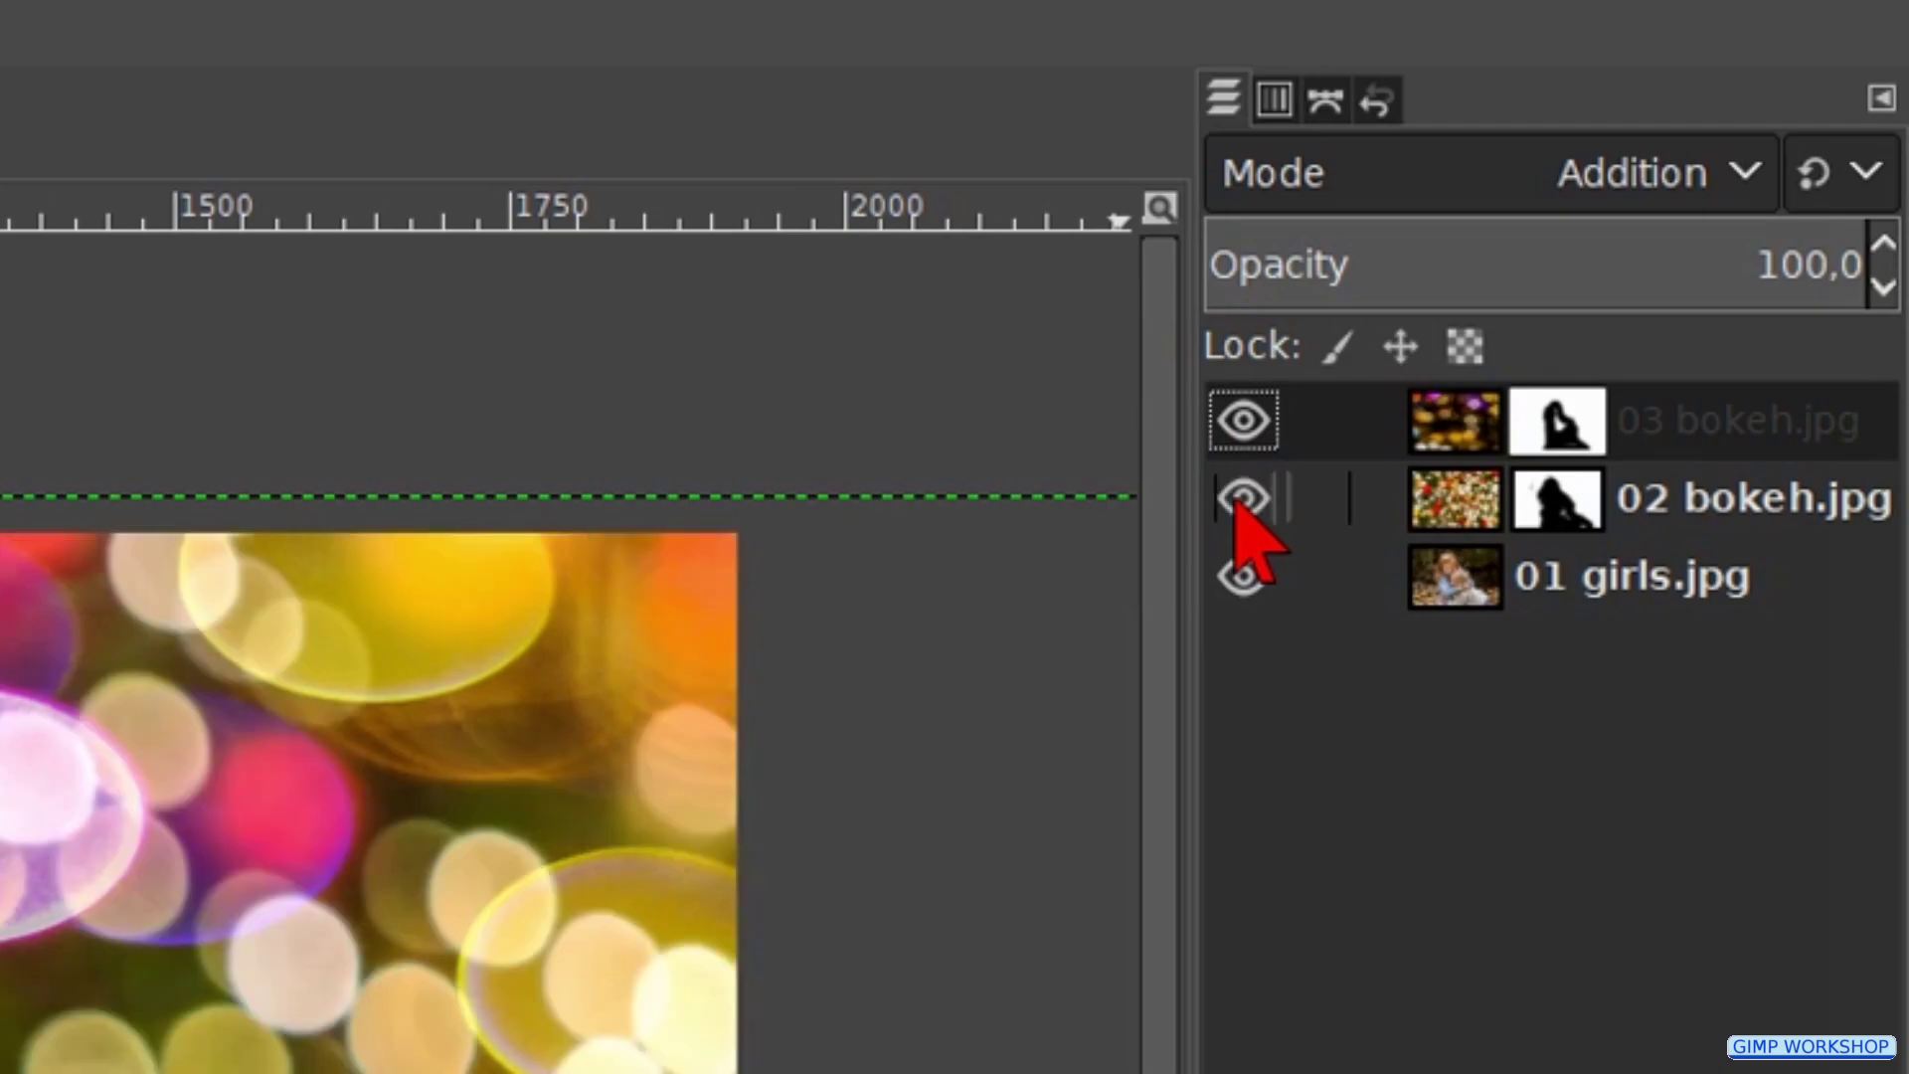